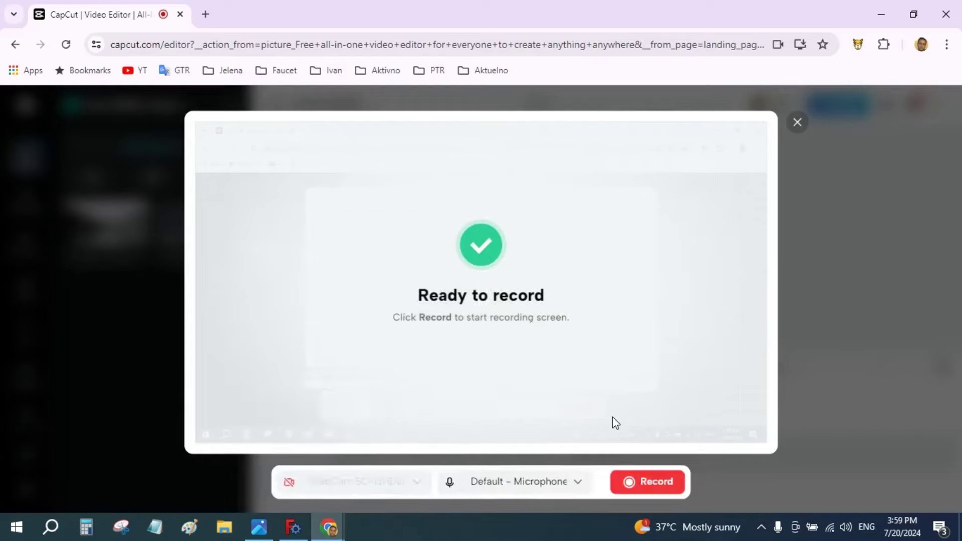
Review the bracket's reference drawing and check FreeCAD's version information.
click(293, 529)
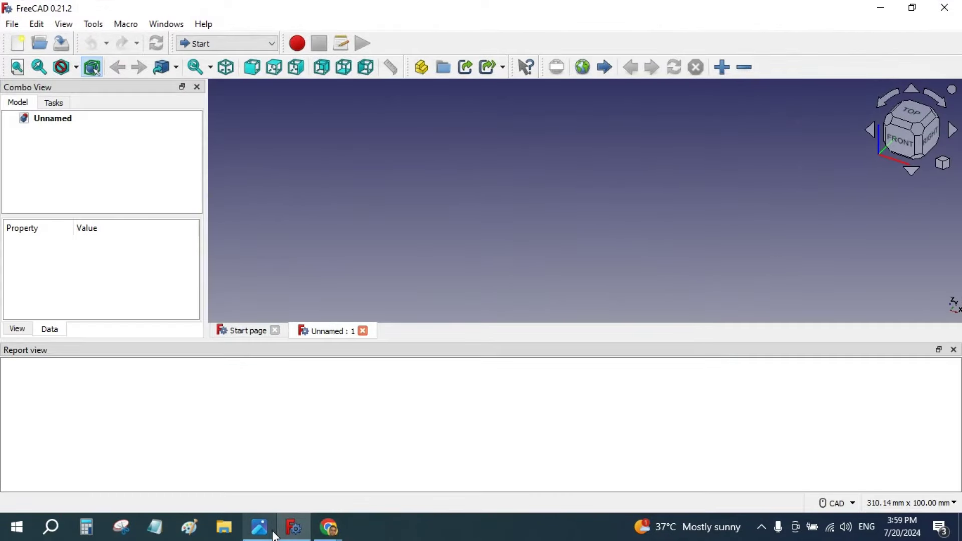
click(259, 527)
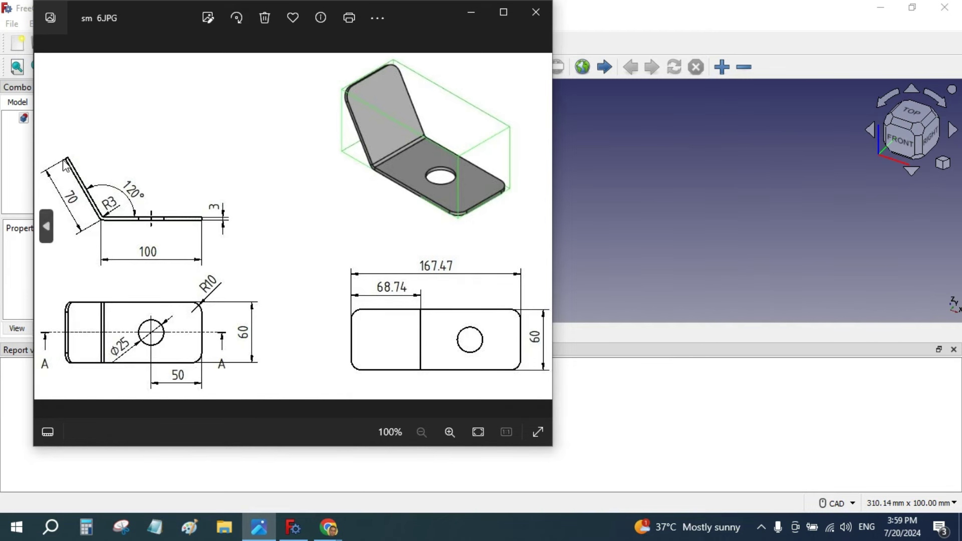
click(632, 220)
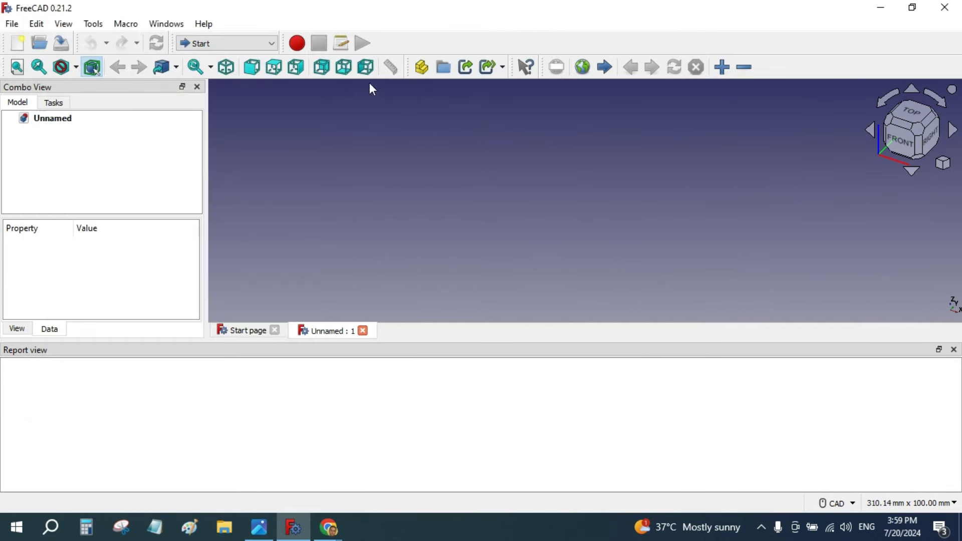
click(204, 24)
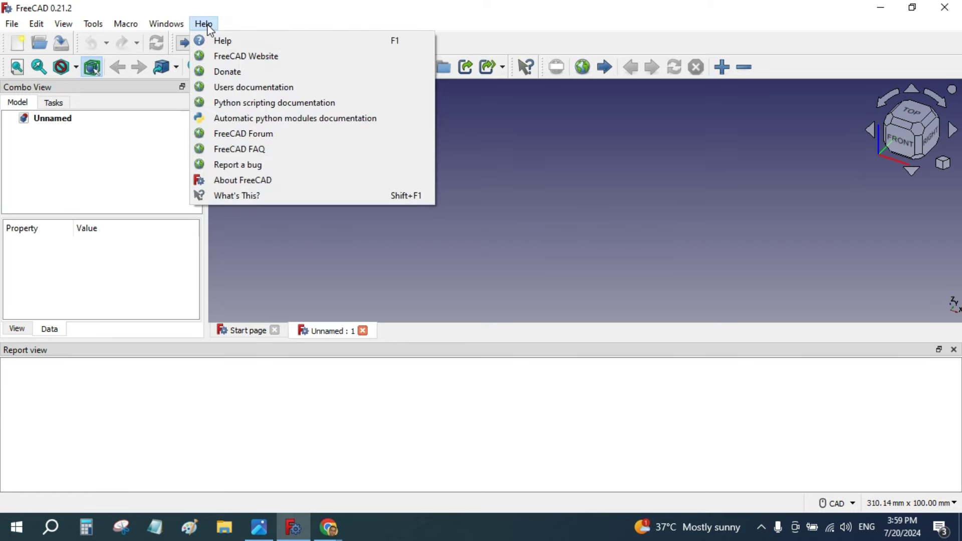
click(249, 180)
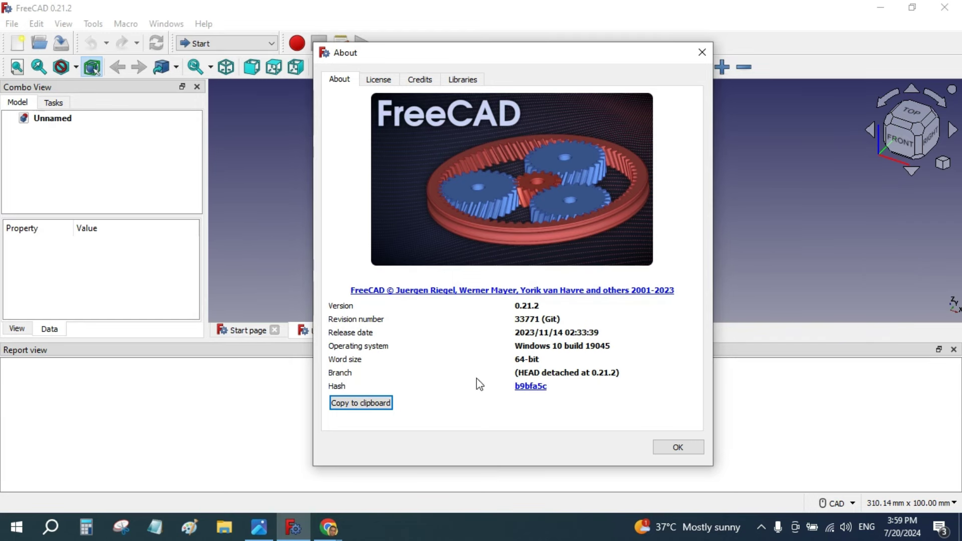
click(679, 447)
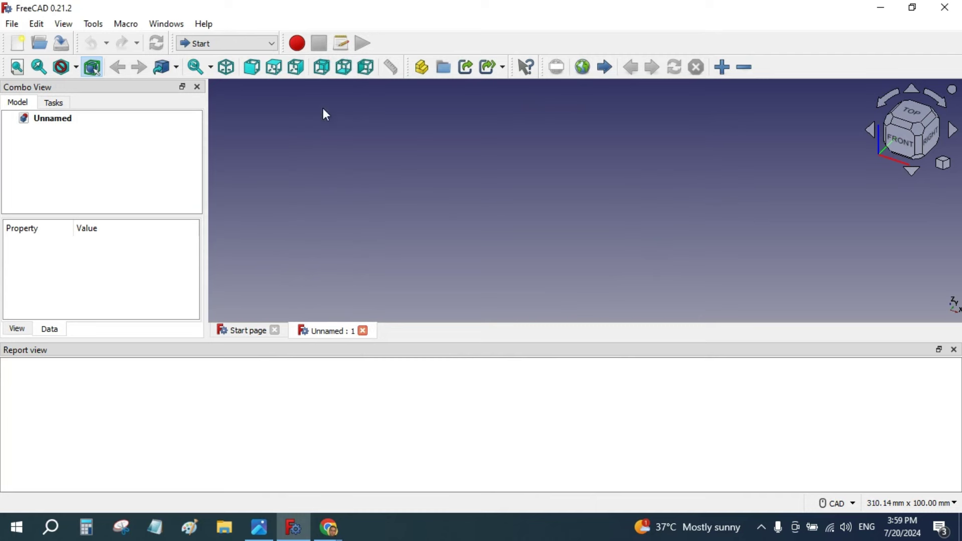
Switch via Sheet Metal to the Part Design workbench and close the report panel.
click(274, 45)
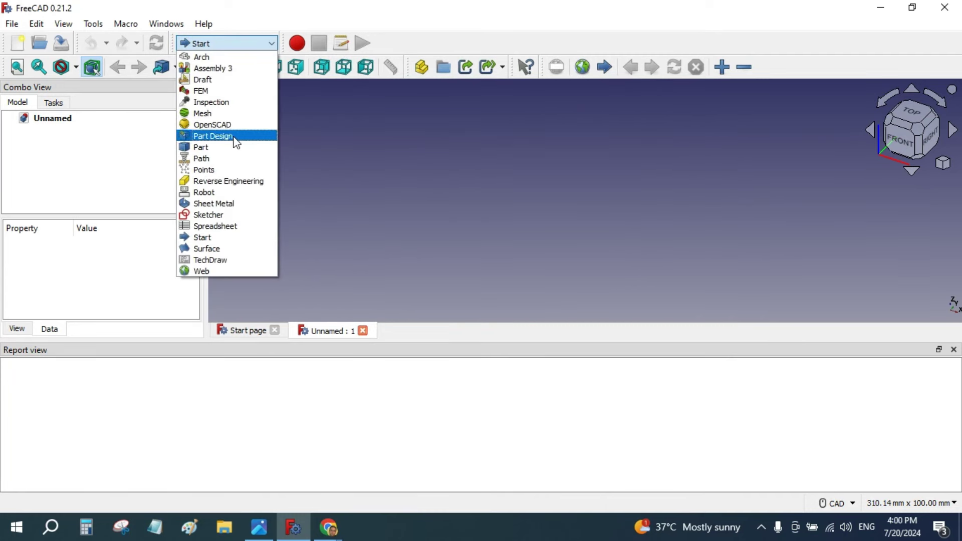
click(230, 204)
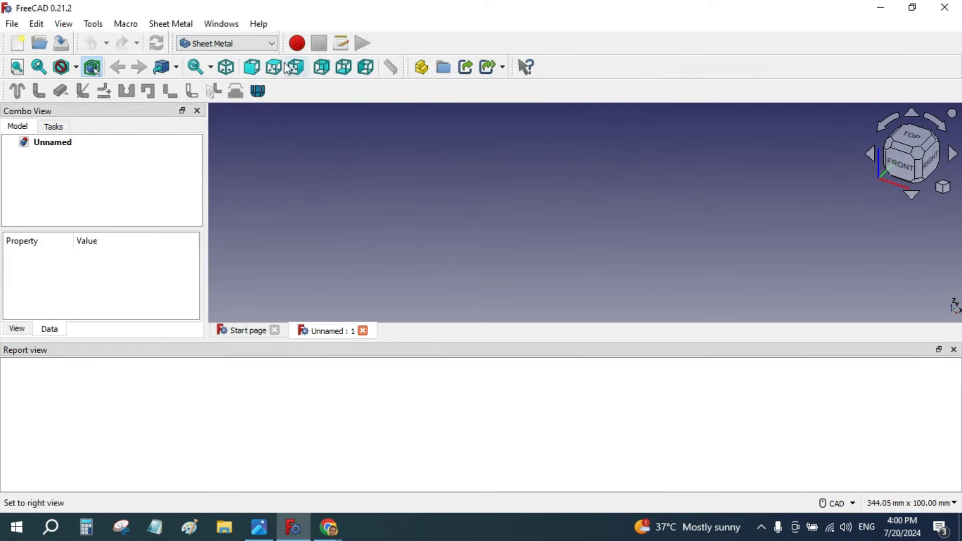
click(270, 44)
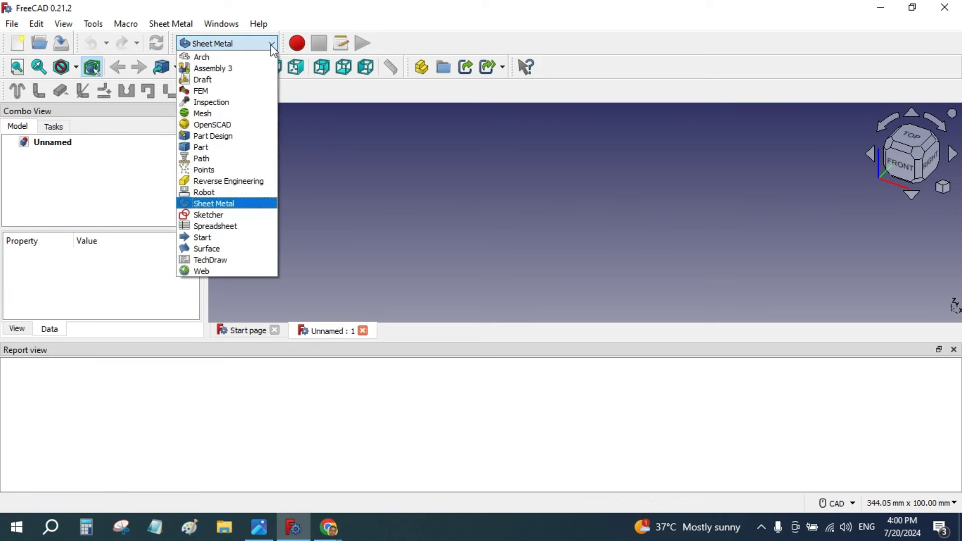
click(243, 143)
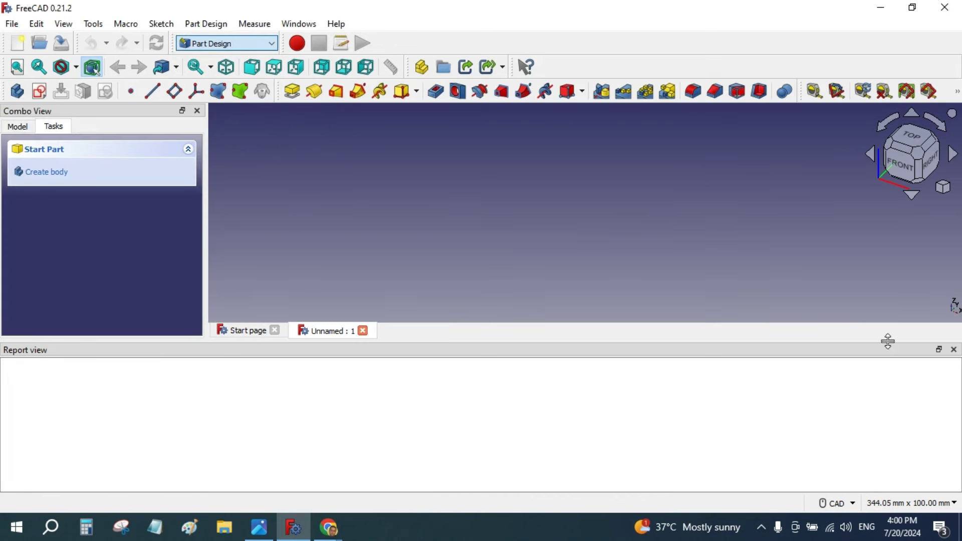
click(954, 351)
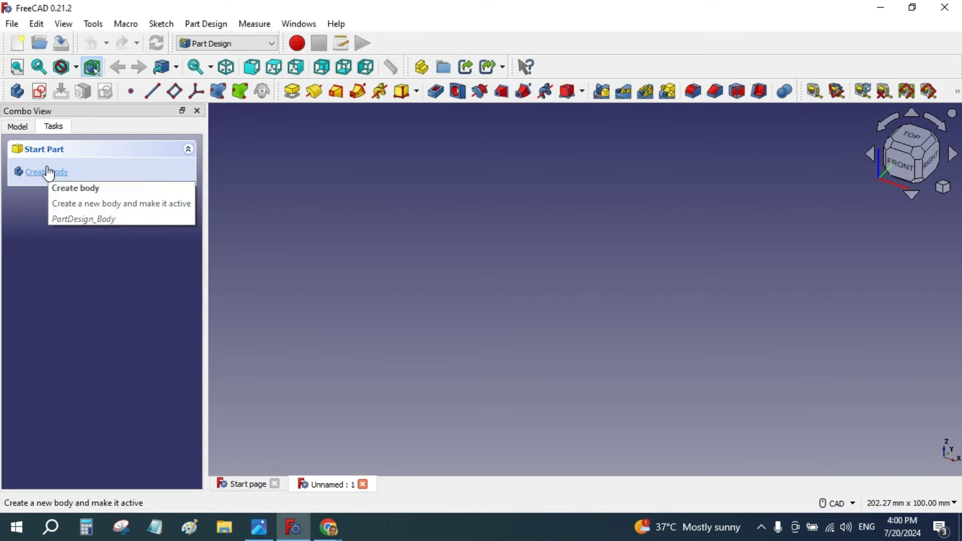
Sketch on the XZ plane a horizontal line and an up-left angled line from the origin.
click(40, 92)
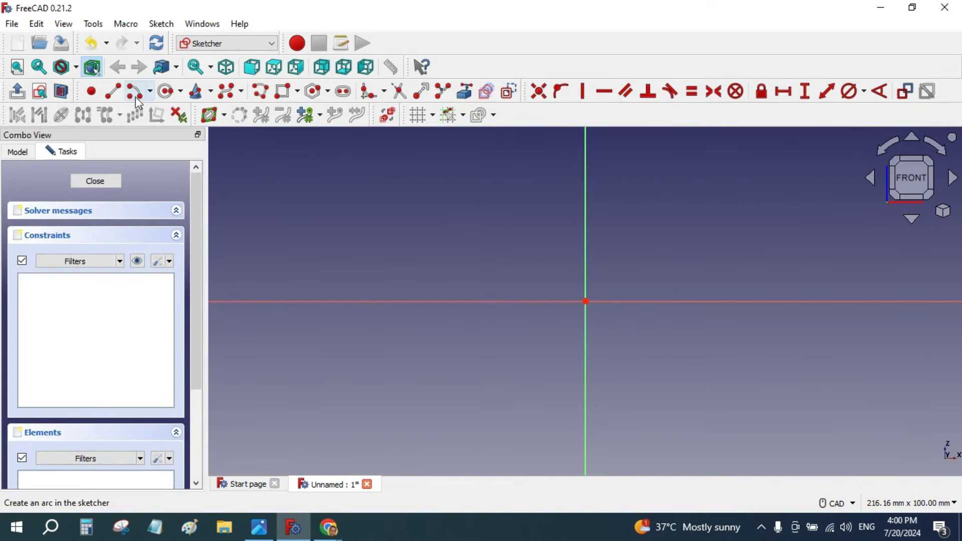
click(112, 91)
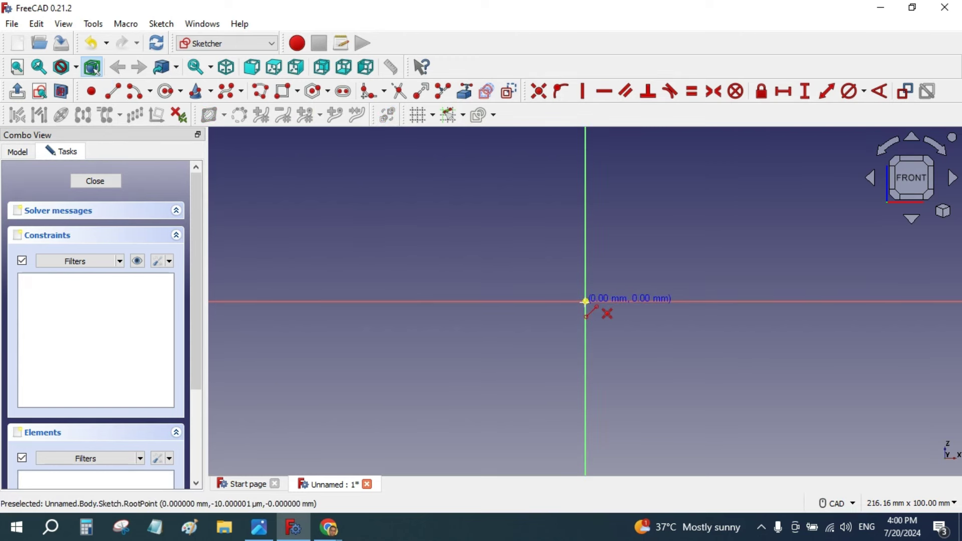
click(585, 300)
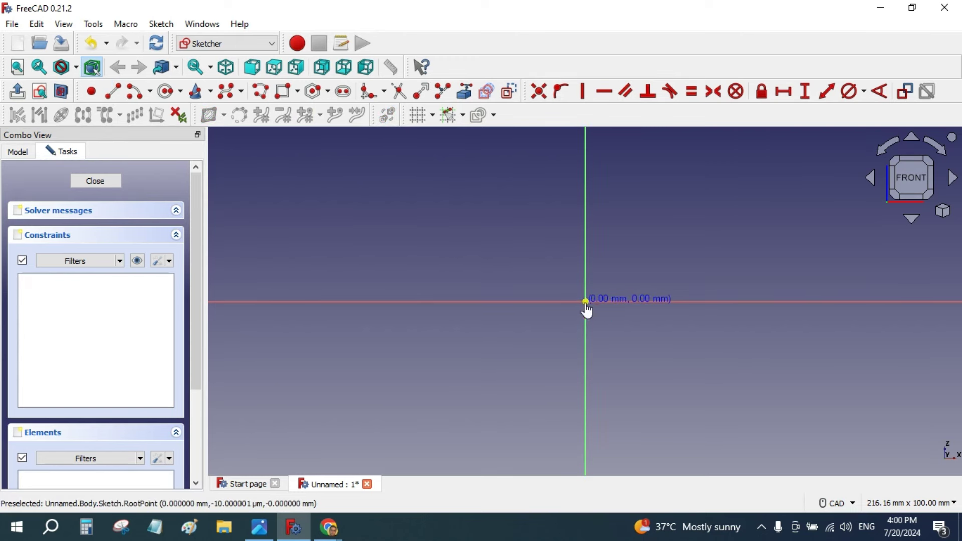
click(796, 301)
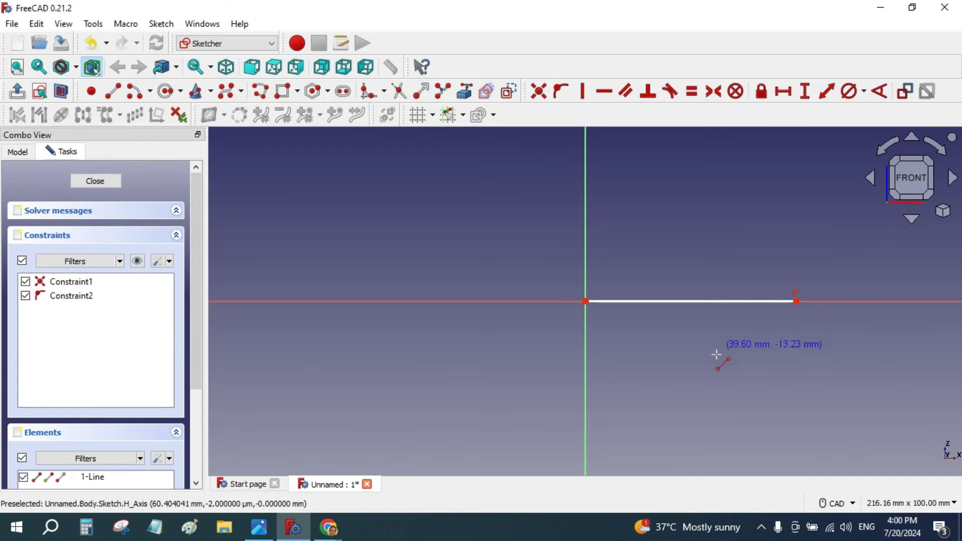
click(585, 301)
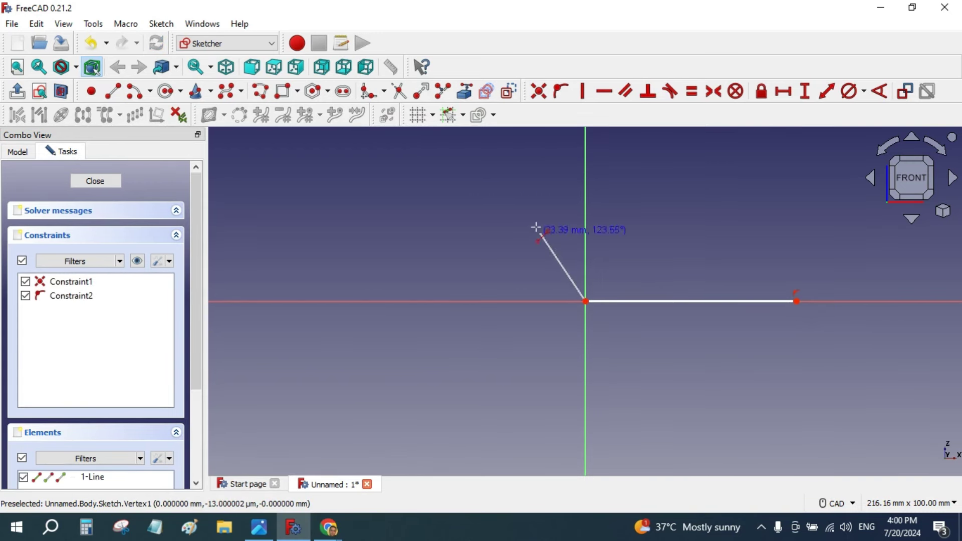
click(465, 197)
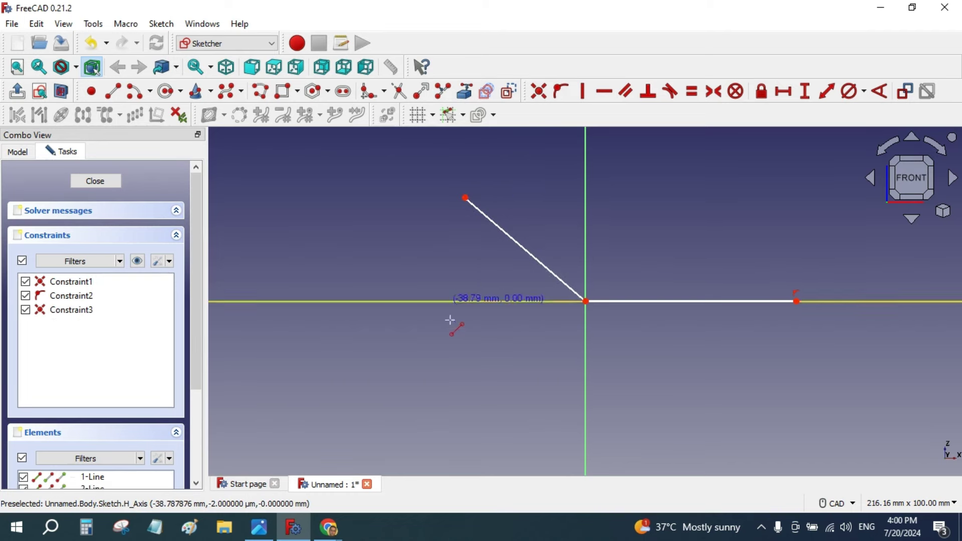
click(259, 532)
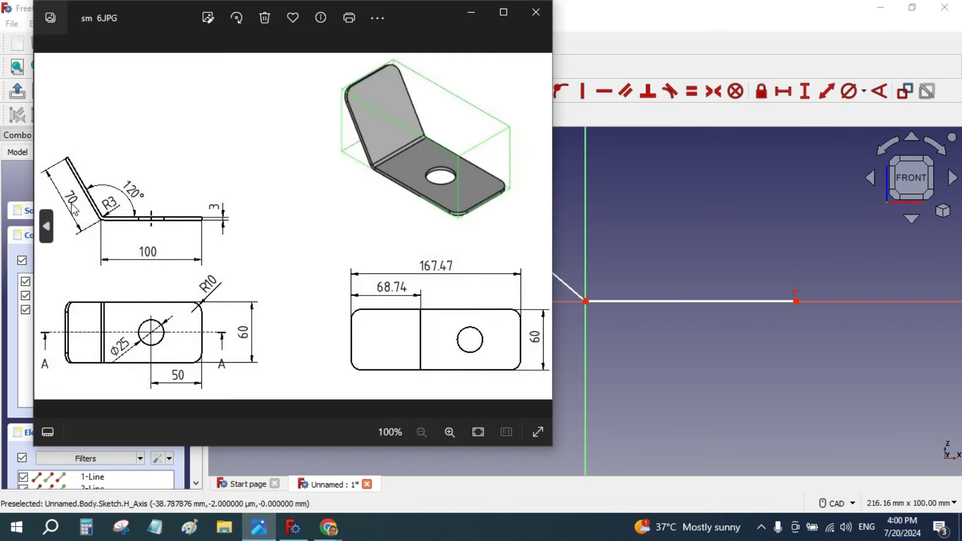
click(672, 354)
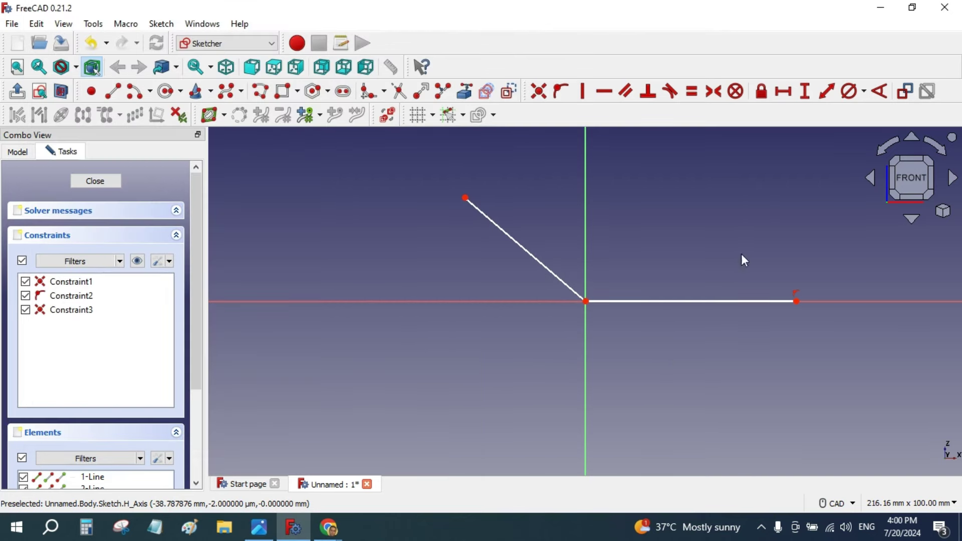
Dimension the horizontal line at 100 mm and the angled line at 70 mm.
click(698, 300)
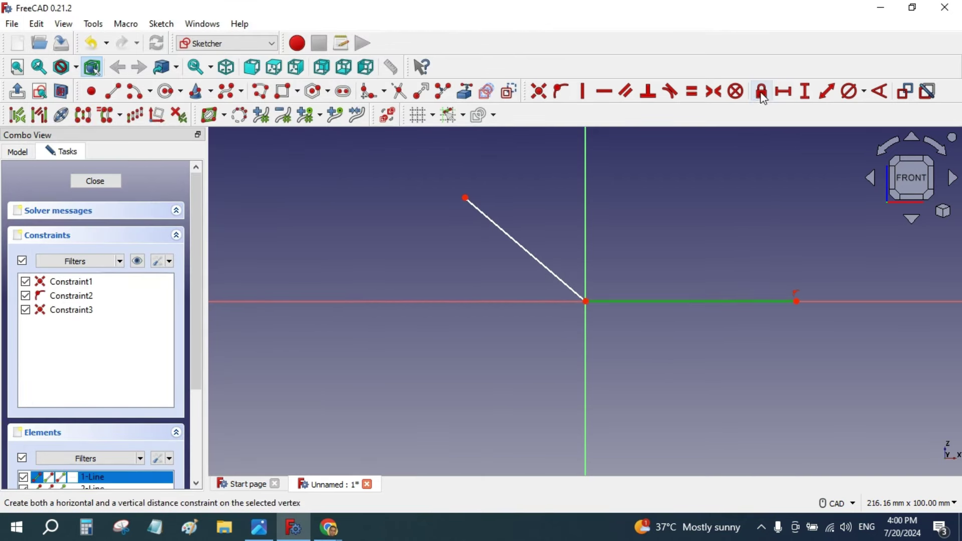
click(783, 91)
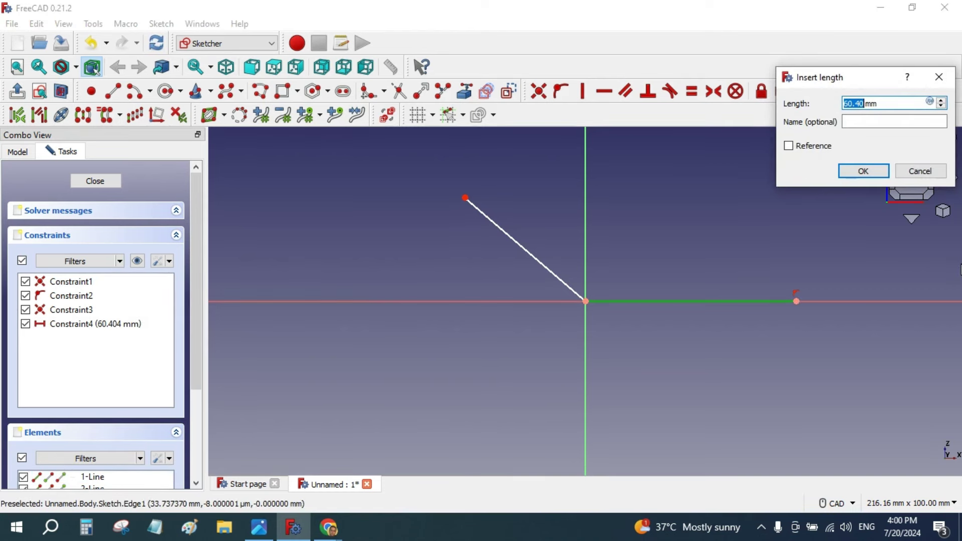
text(1)
key(Return)
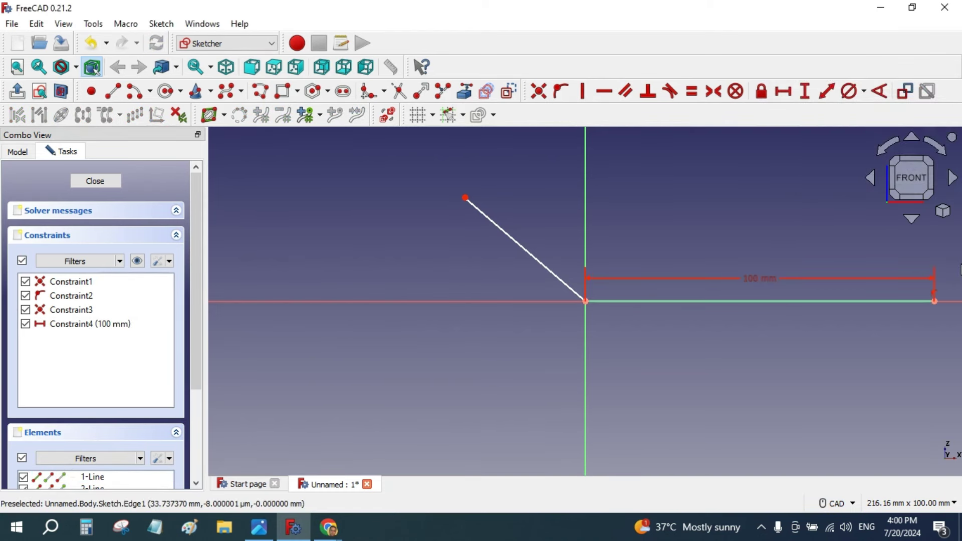
click(517, 244)
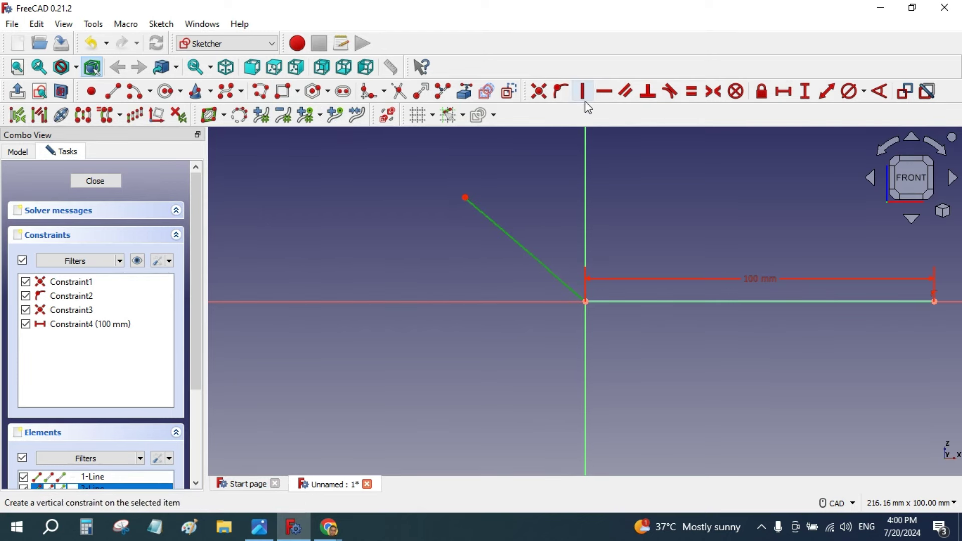
click(828, 91)
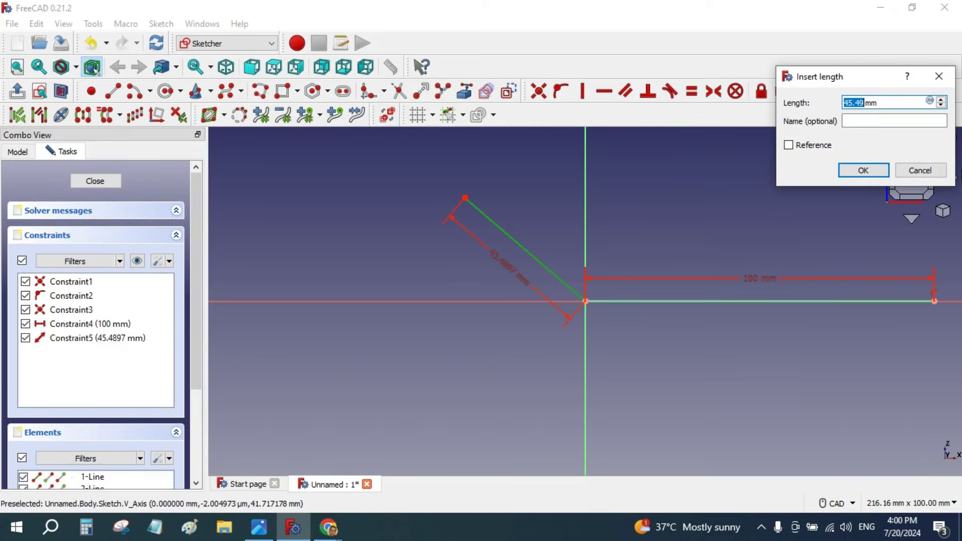
text(70)
key(Return)
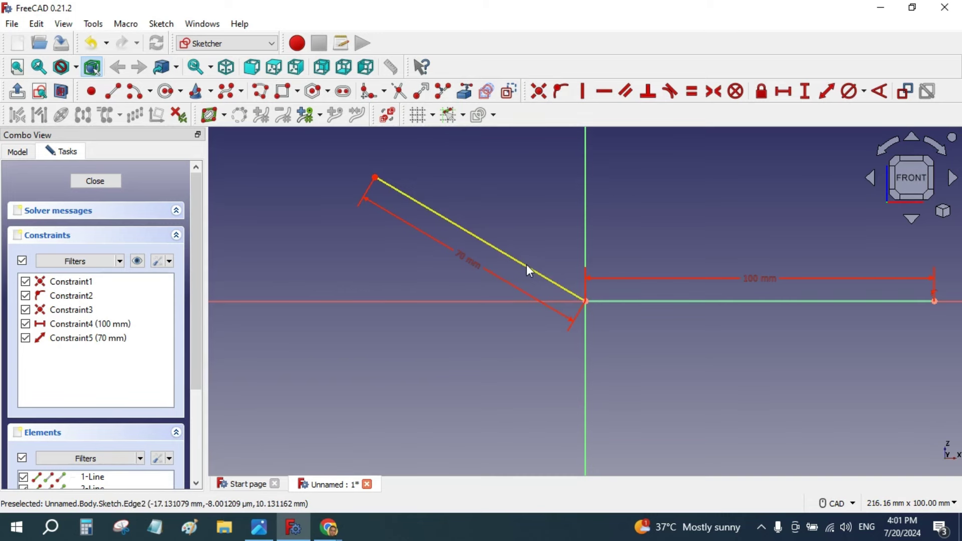
Try a 120° angle constraint on the horizontal line, which fails as conflicting.
click(526, 265)
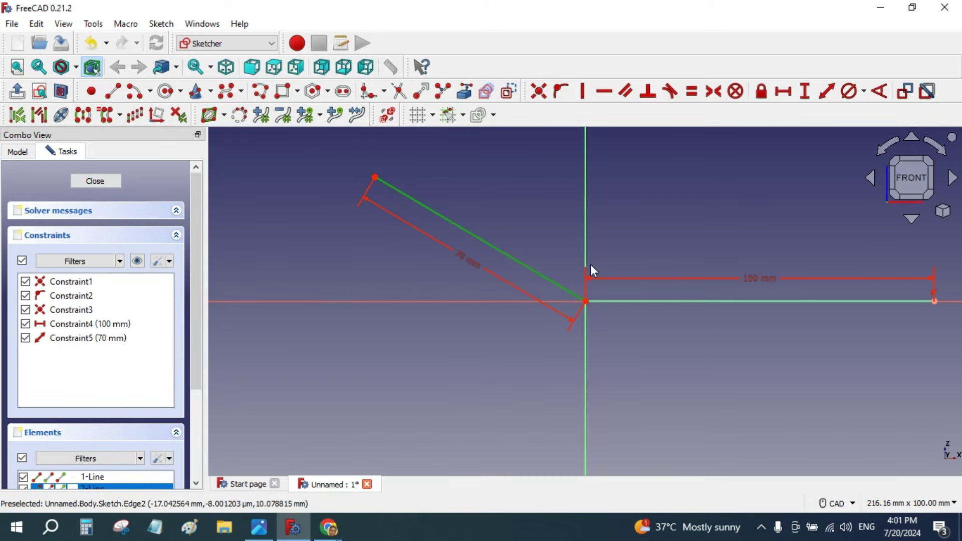
click(536, 269)
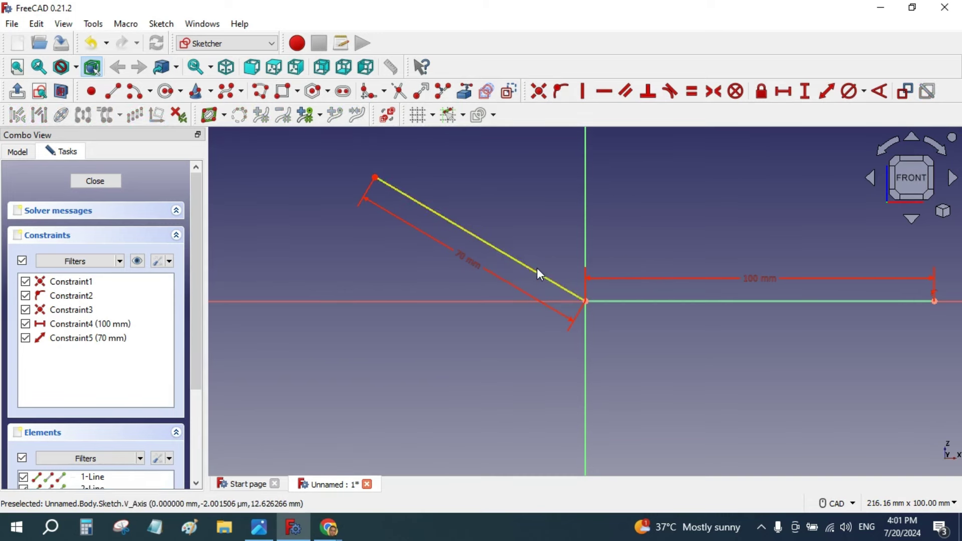
click(649, 301)
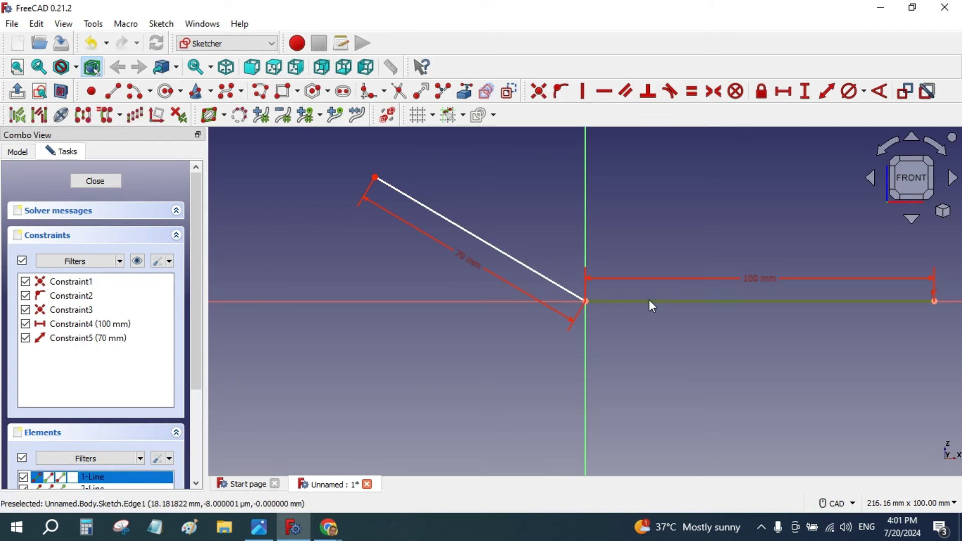
click(879, 91)
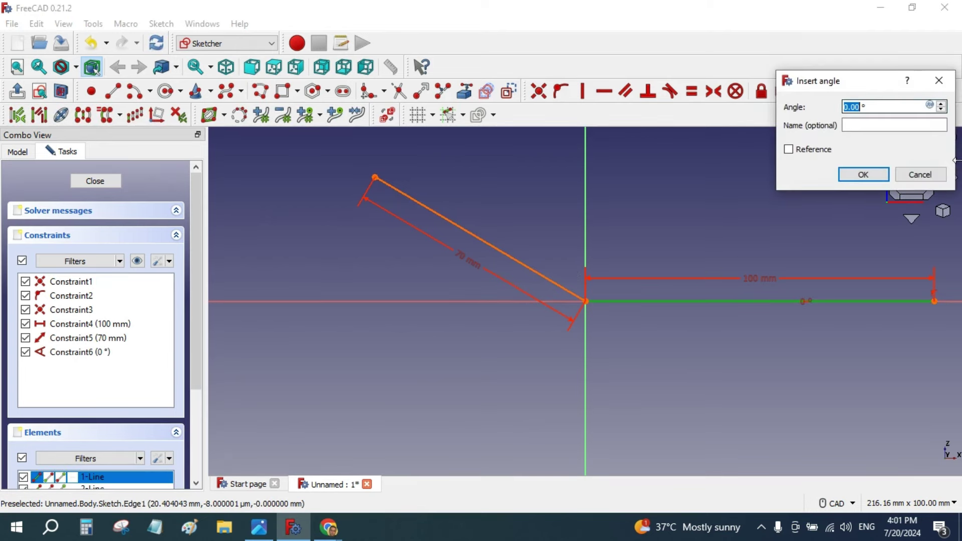
text(12)
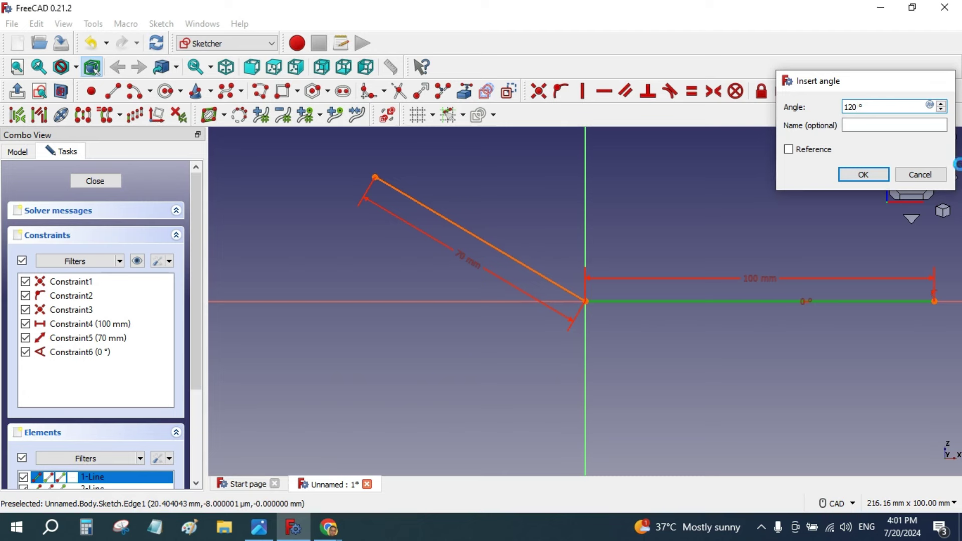
key(Return)
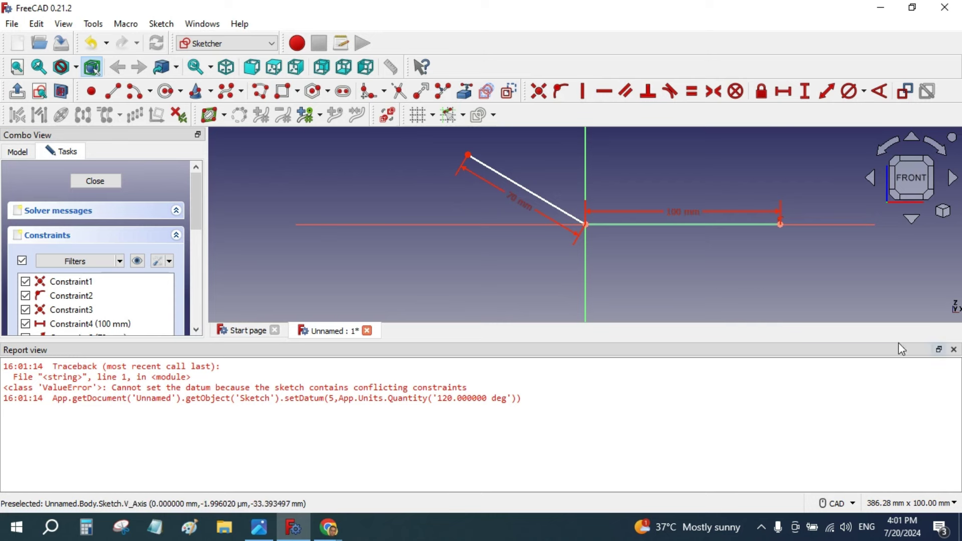
Close the error report and constrain the angle between both lines to 120°.
scroll(741, 275, up, 1)
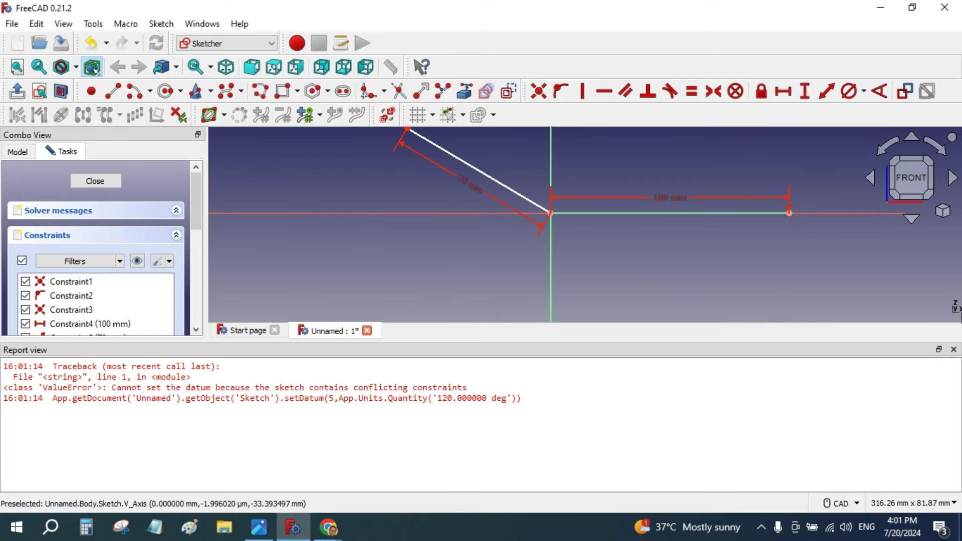
click(953, 350)
click(678, 281)
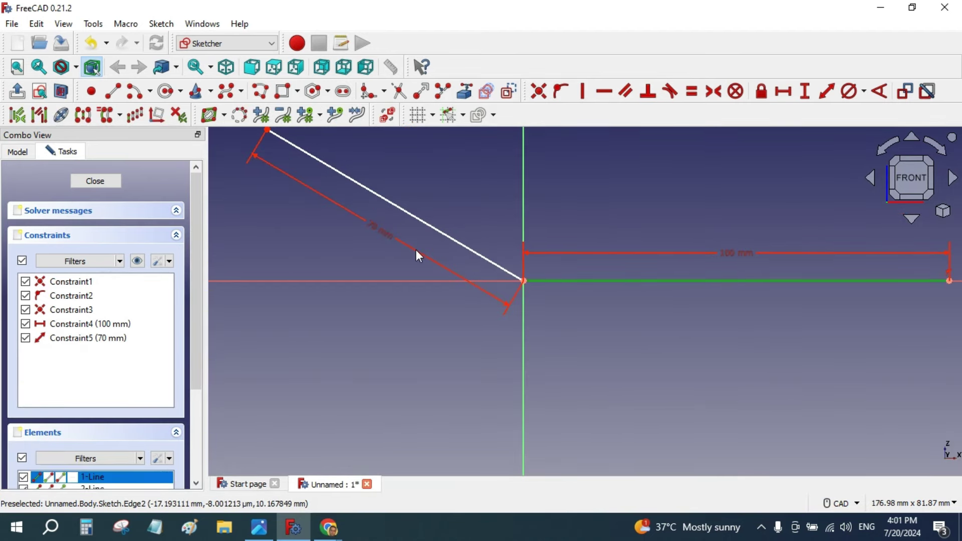
click(431, 228)
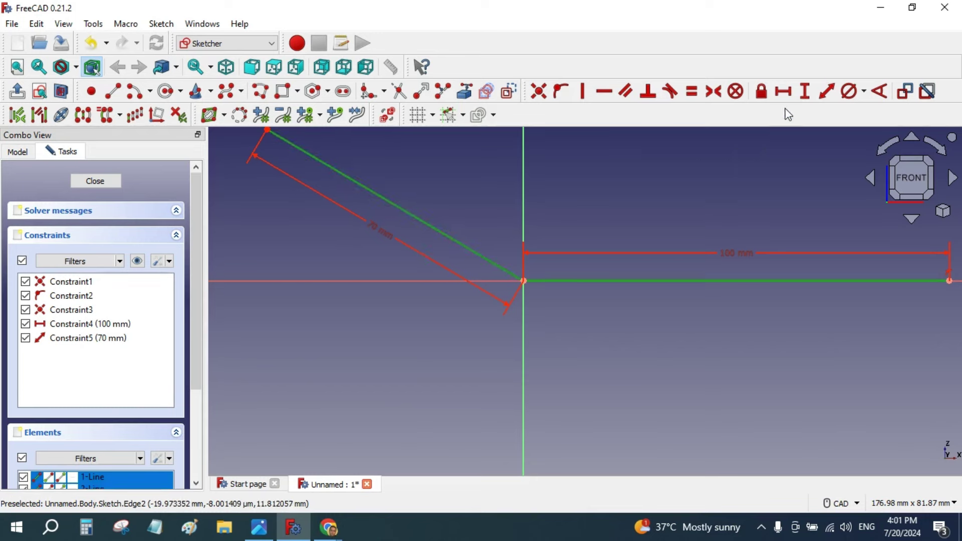
click(880, 91)
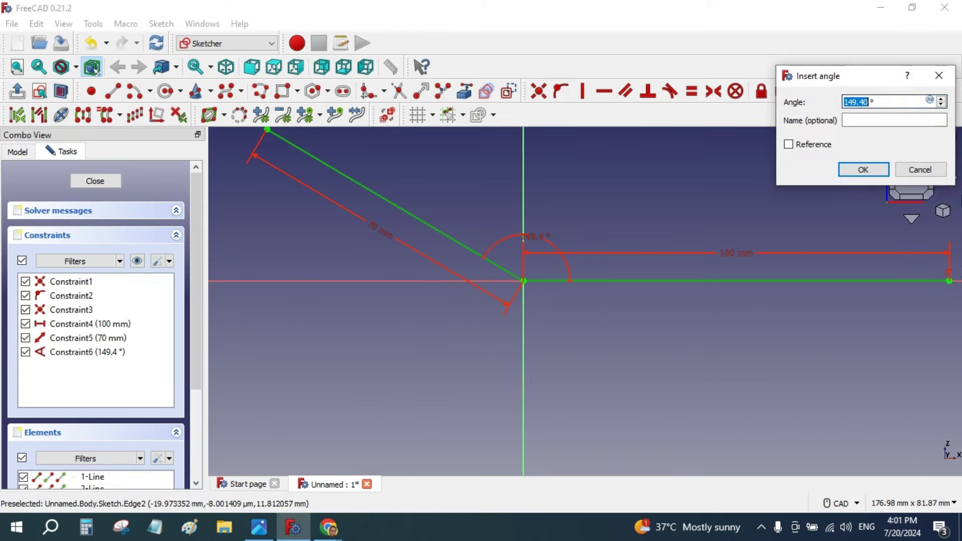
text(1)
key(Return)
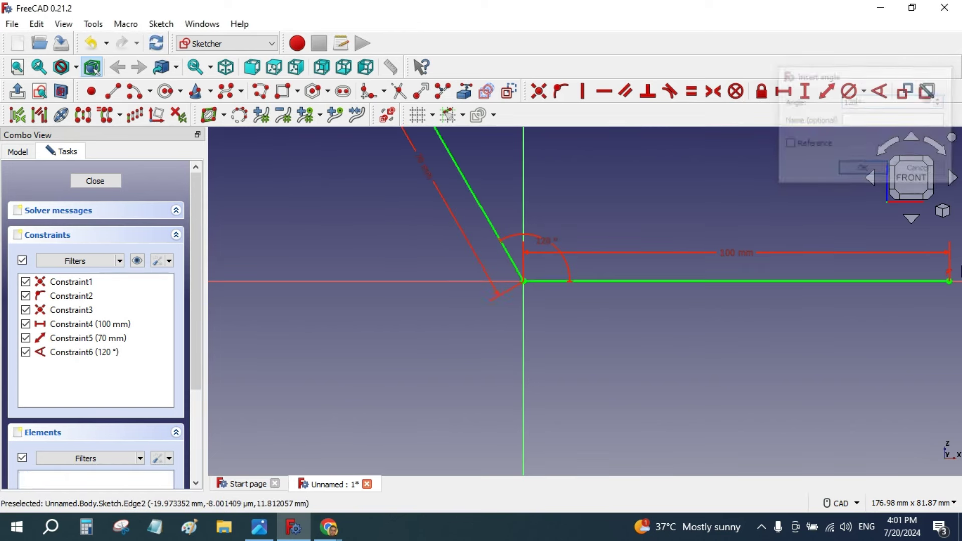
scroll(699, 305, down, 5)
Close the finished two-line sketch and compare it with the reference drawing.
scroll(698, 306, down, 2)
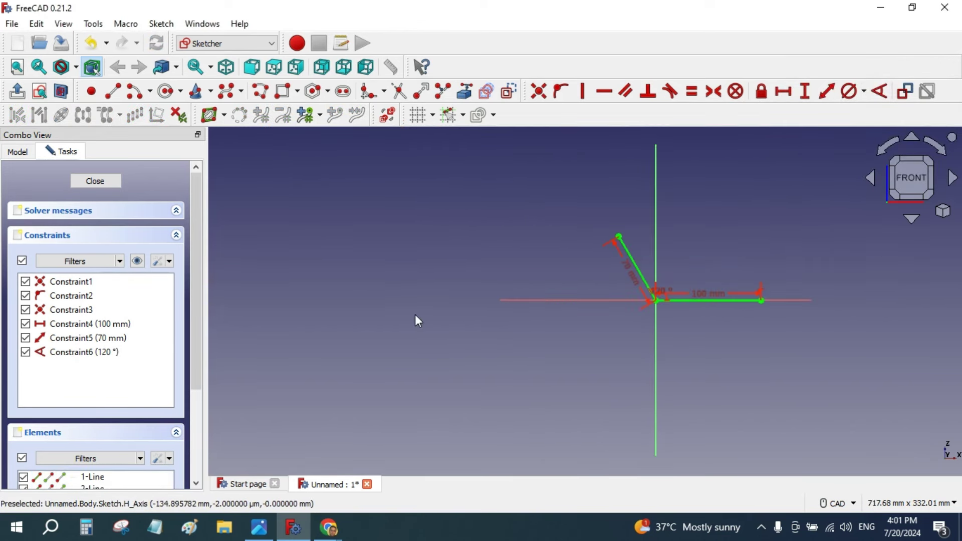
click(91, 181)
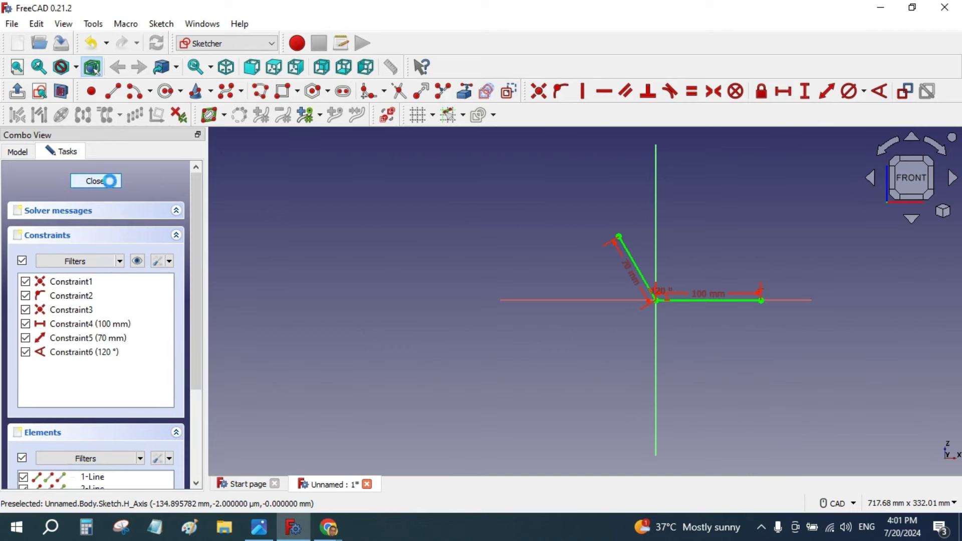
scroll(702, 190, up, 2)
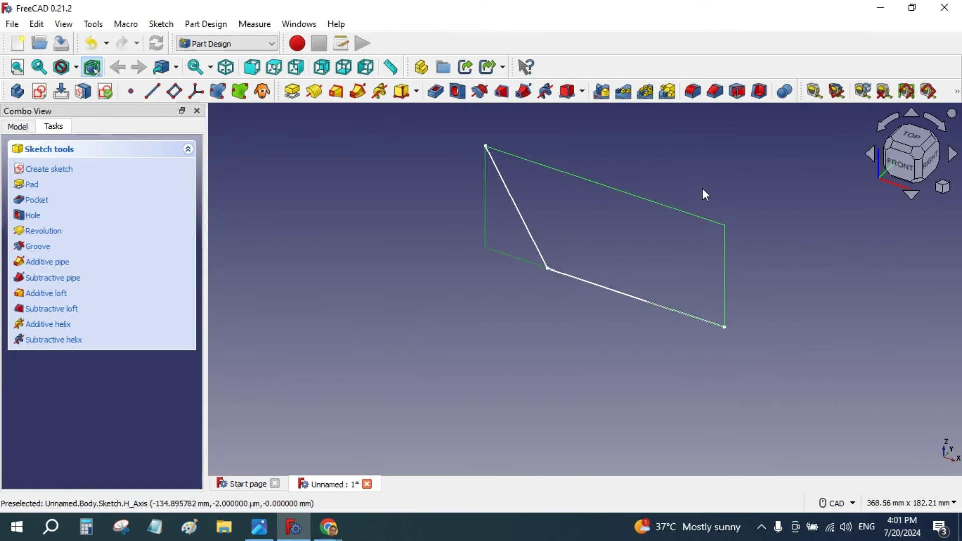
scroll(702, 188, up, 1)
click(262, 531)
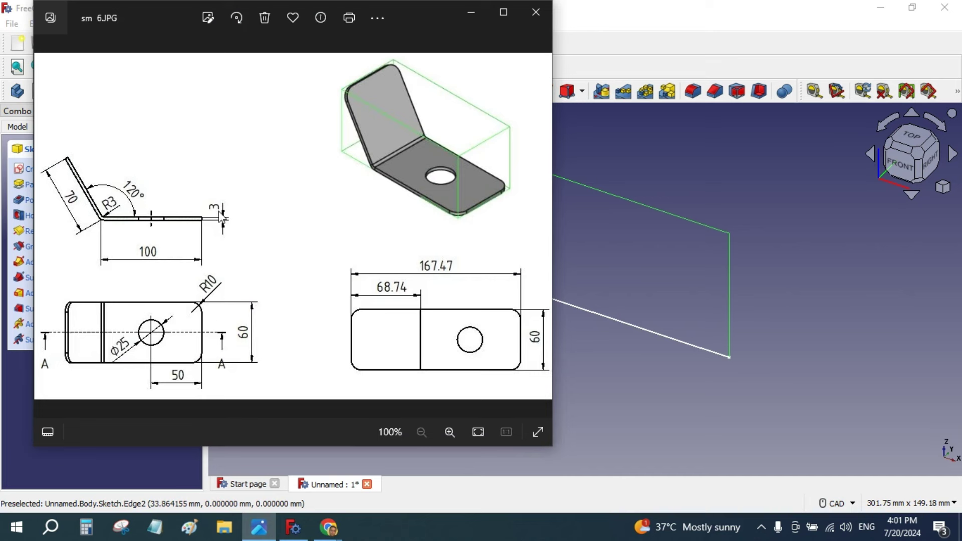
click(756, 247)
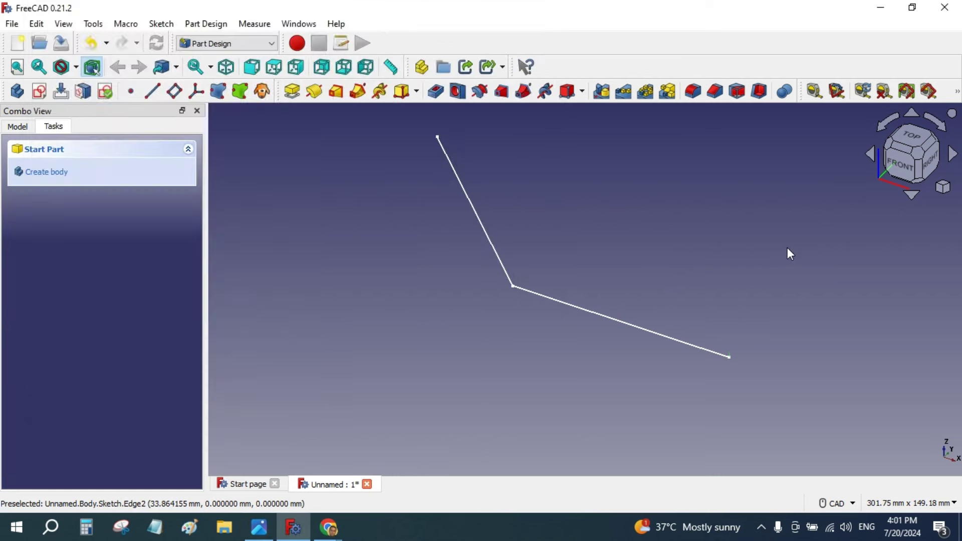
click(245, 44)
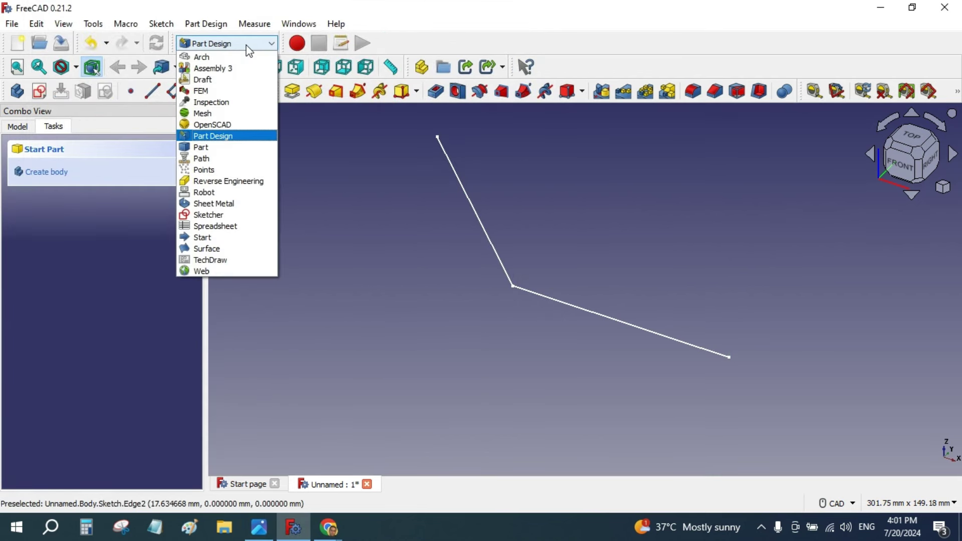
In Sheet Metal, make a base wall from the Sketch and select the resulting BaseBend.
click(234, 206)
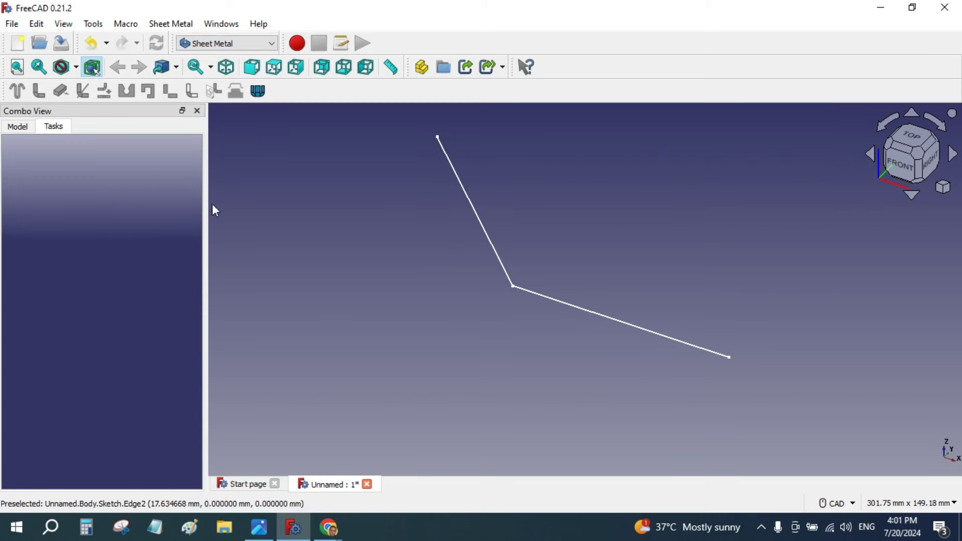
click(17, 126)
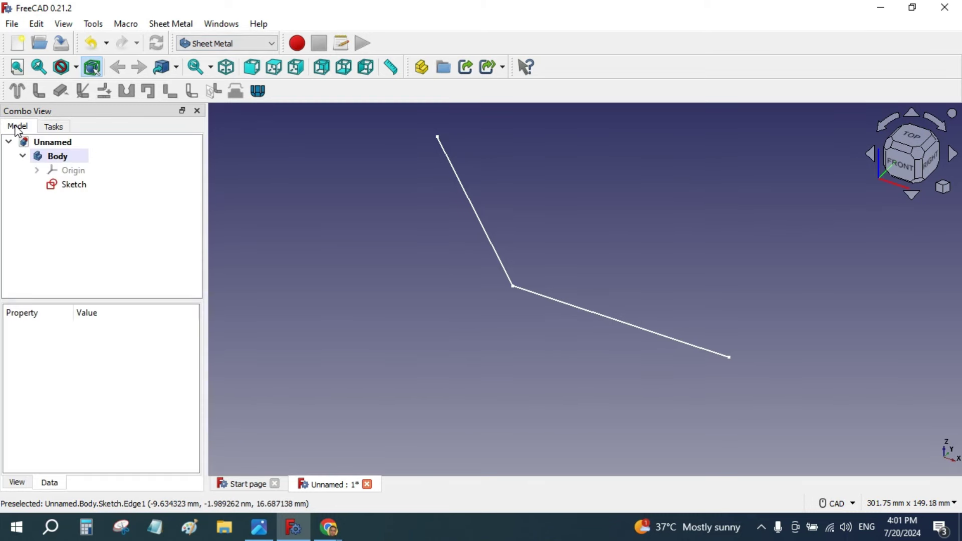
click(73, 187)
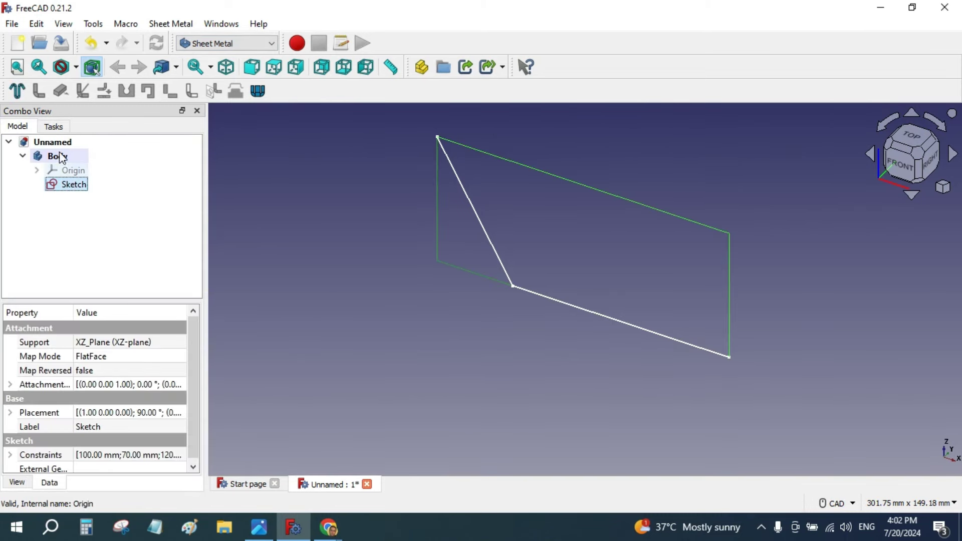
click(17, 92)
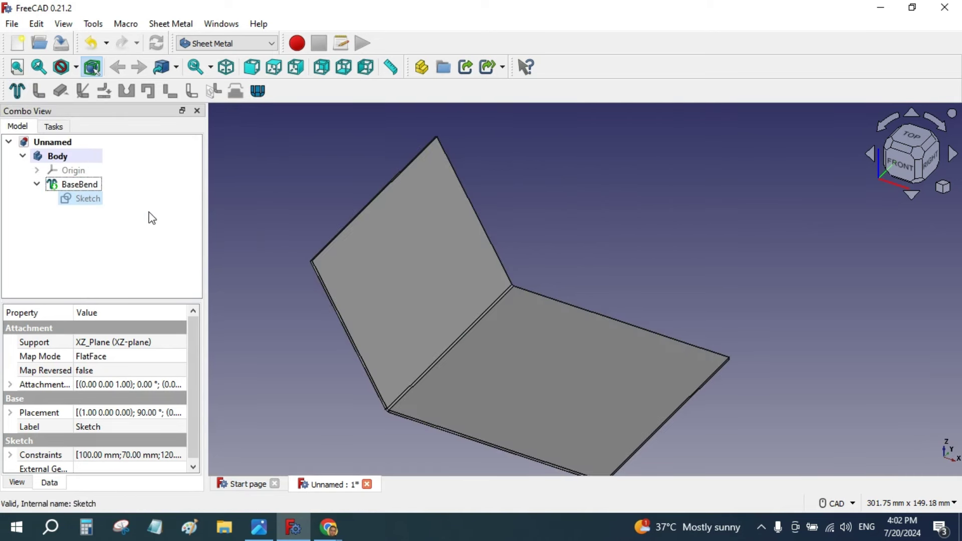
click(258, 267)
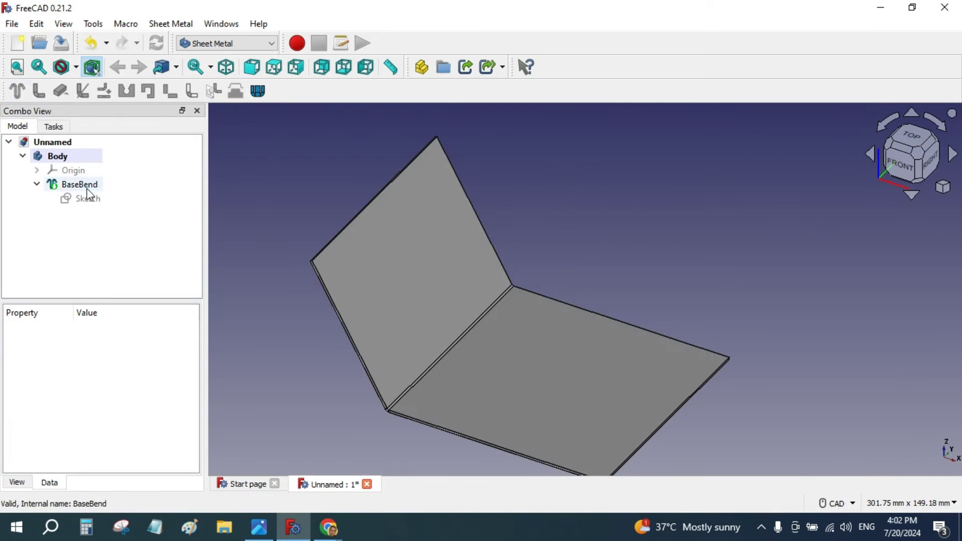
click(86, 188)
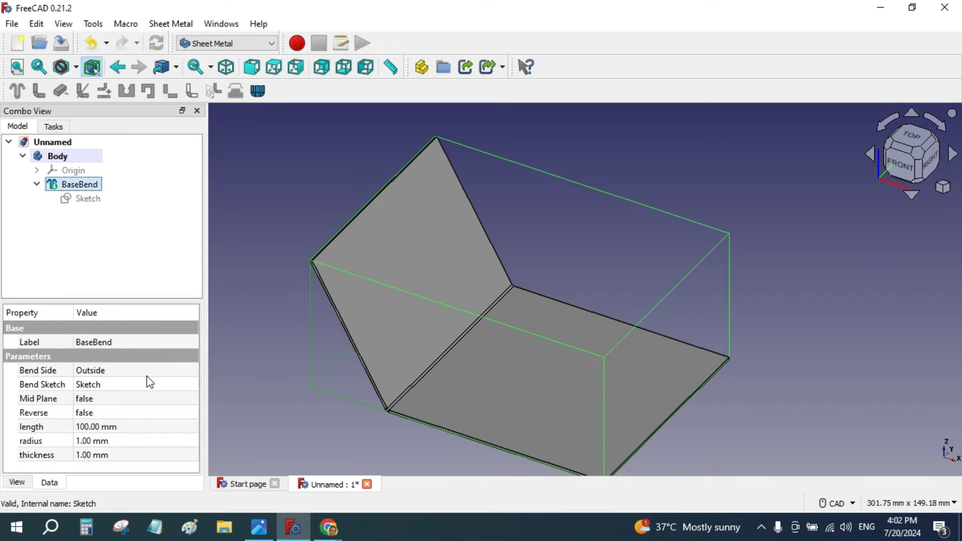
Enter BaseBend's Data properties: radius 3 mm, length 70 mm, thickness 3 mm.
click(112, 441)
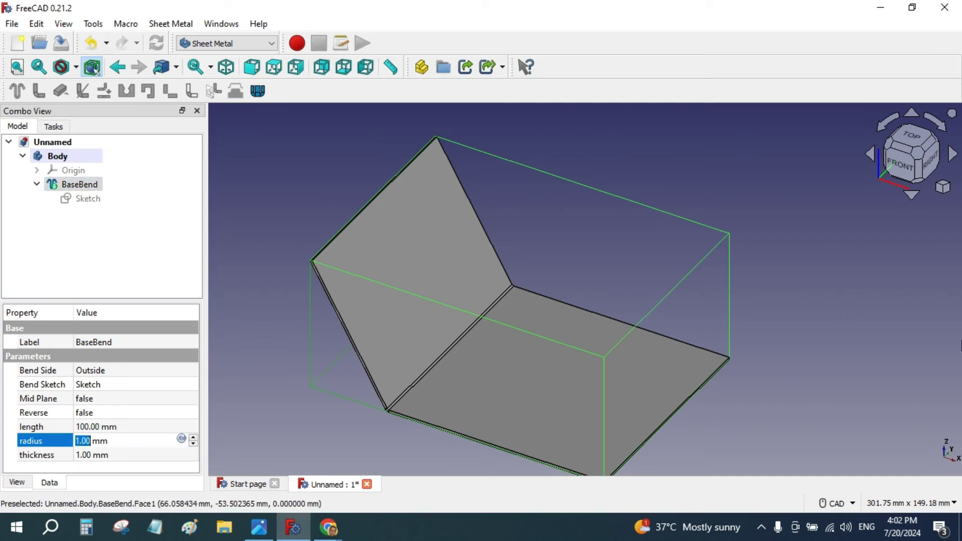
text(3)
key(Return)
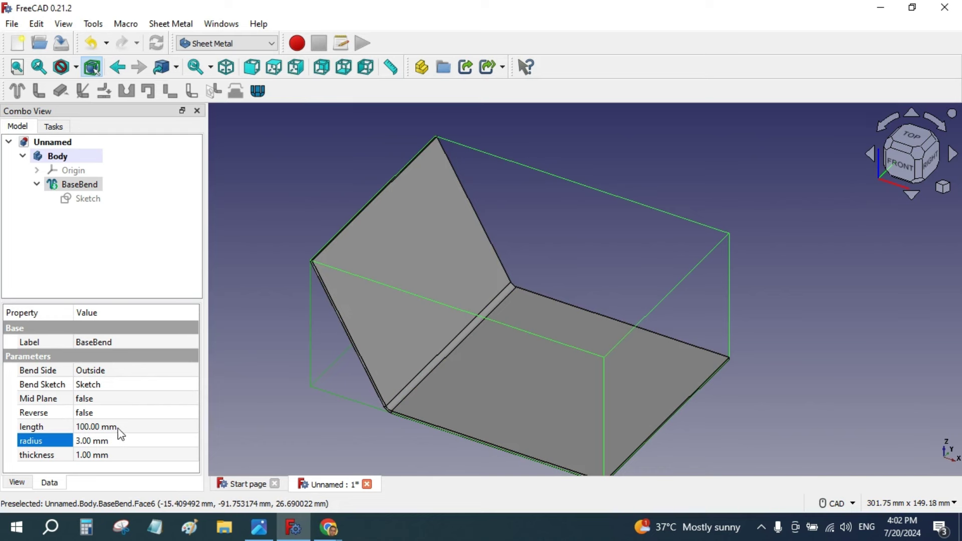
click(119, 429)
text(70)
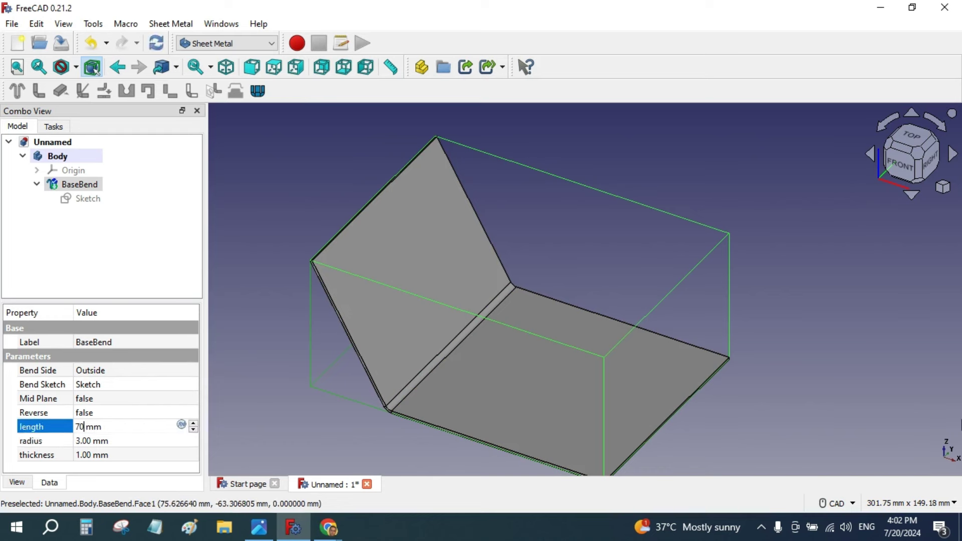
key(Return)
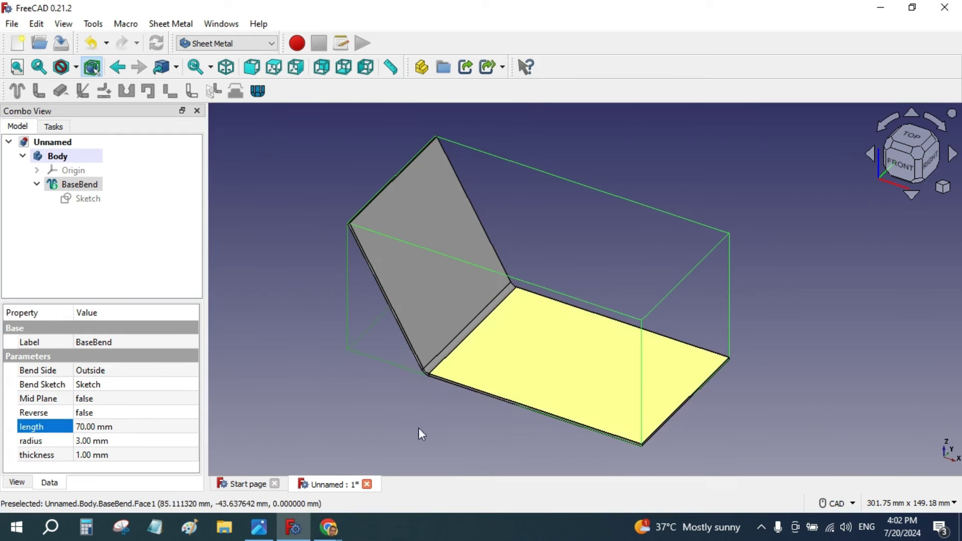
click(113, 455)
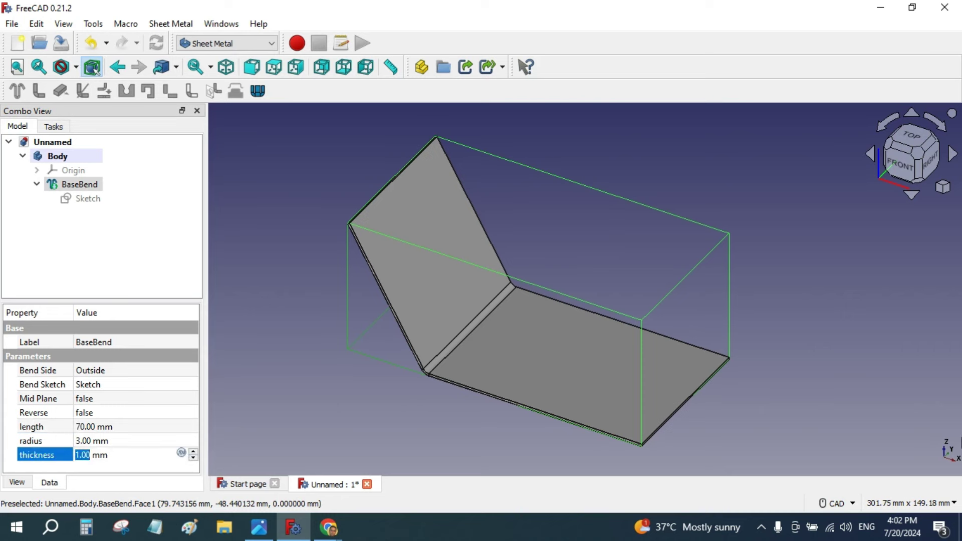
text(3)
key(Return)
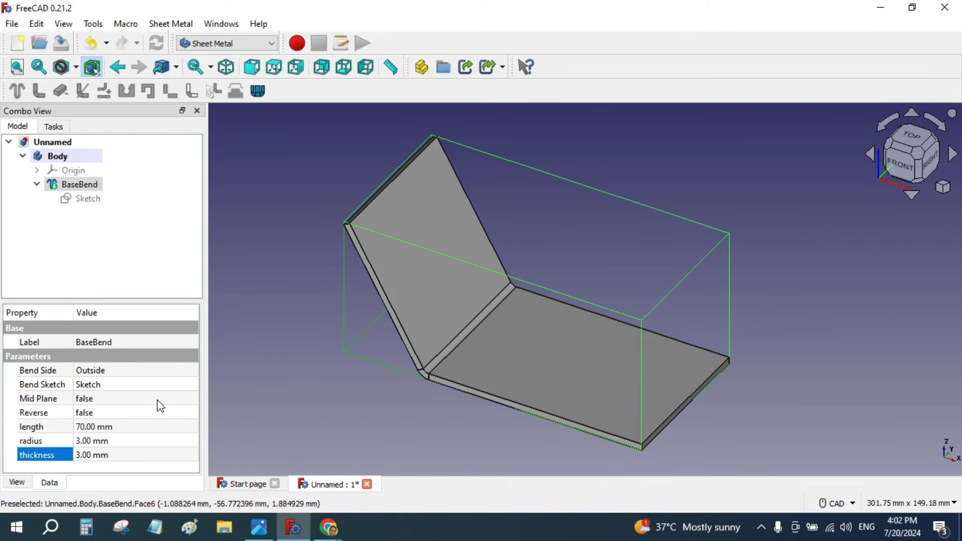
Return to Part Design and start a new sketch on the bracket's bottom flange face.
click(260, 275)
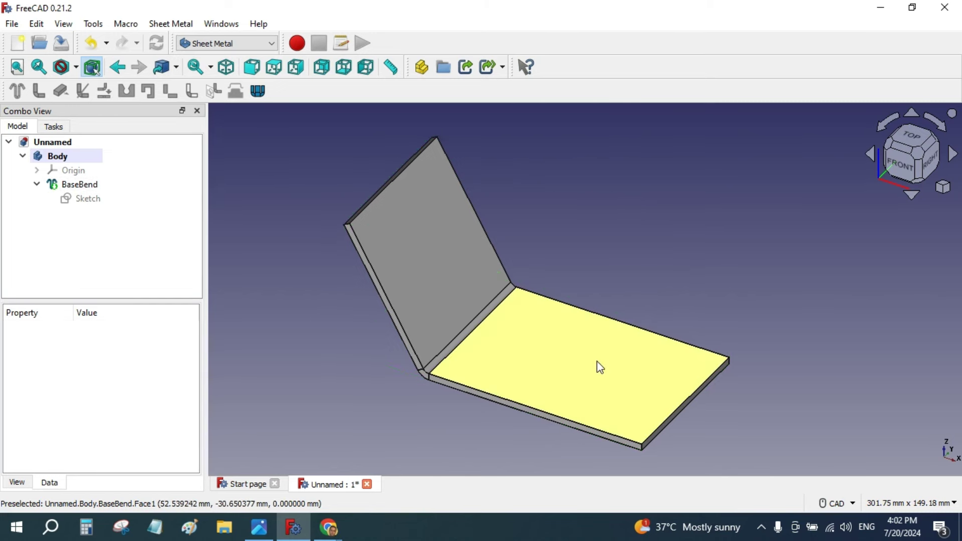
click(617, 368)
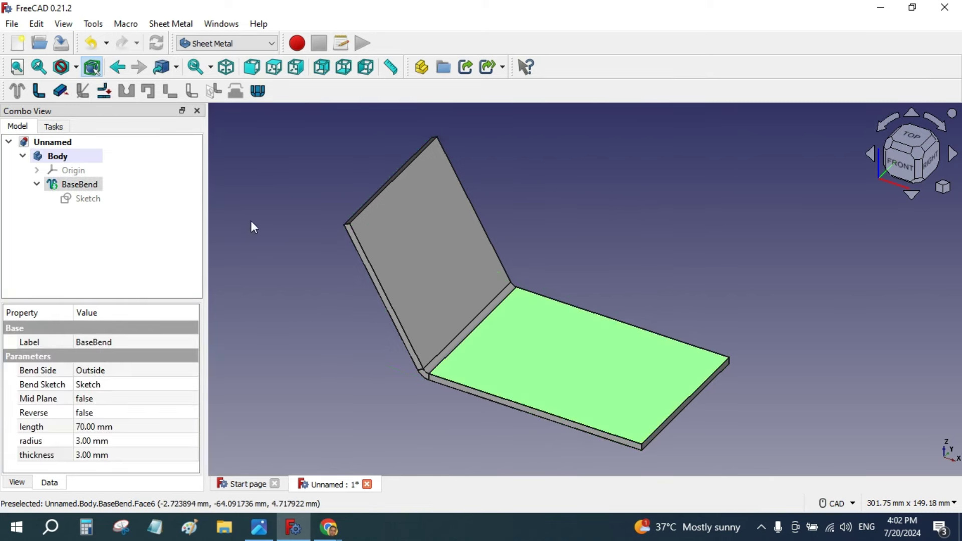
click(210, 44)
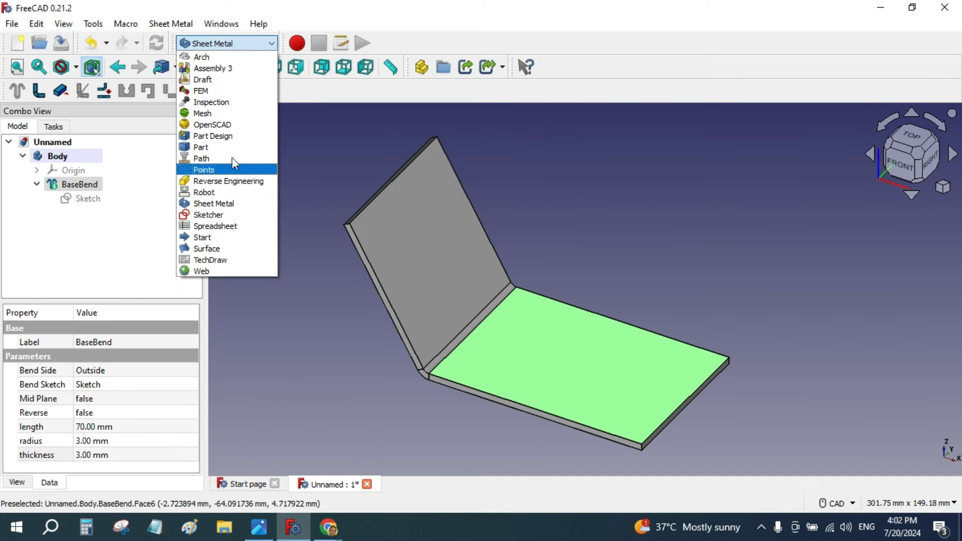
click(226, 138)
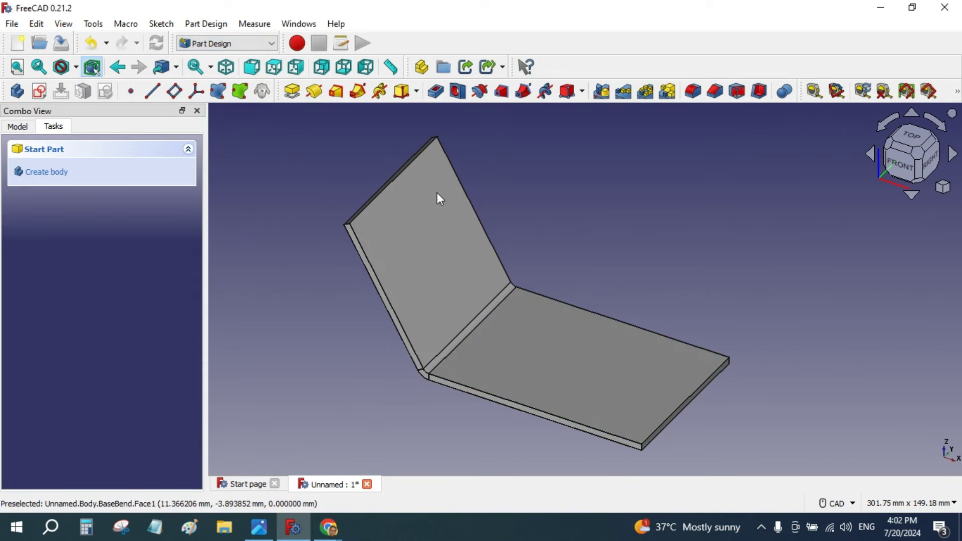
click(582, 359)
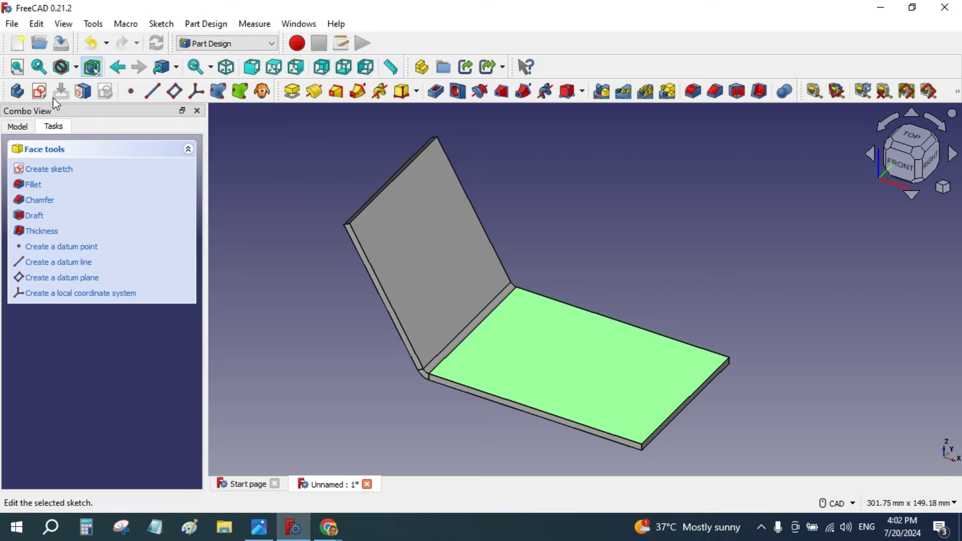
click(39, 91)
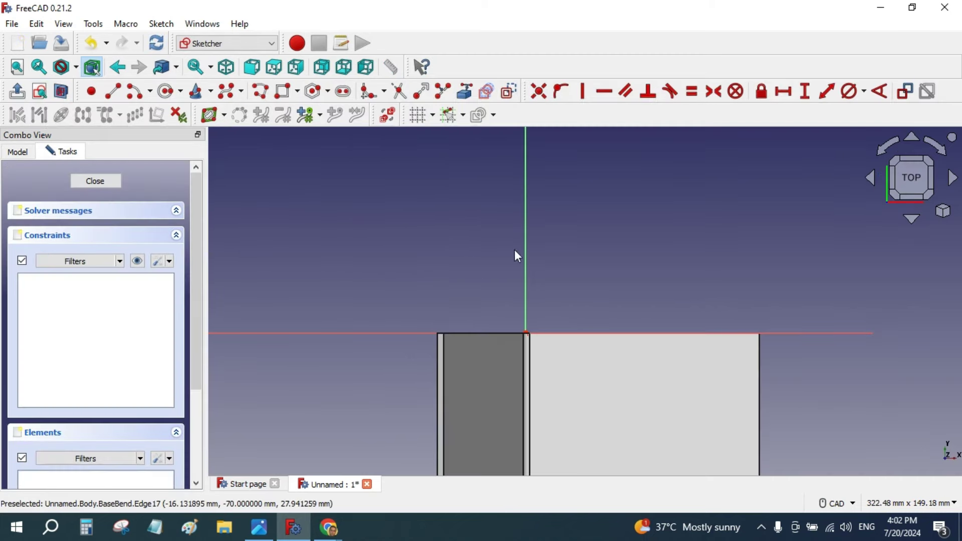
Draw a circle for the hole on the flange face and check the reference drawing.
scroll(648, 248, down, 3)
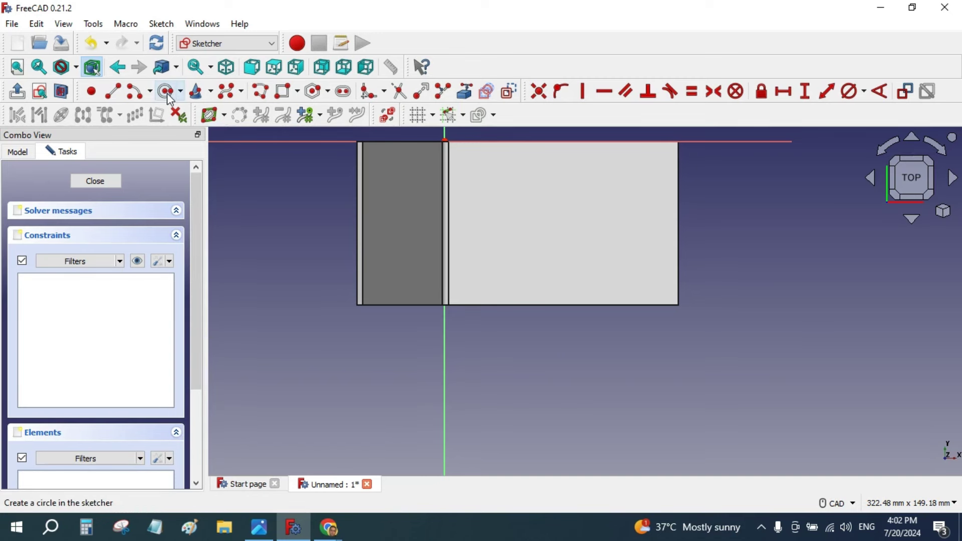
click(165, 91)
click(559, 222)
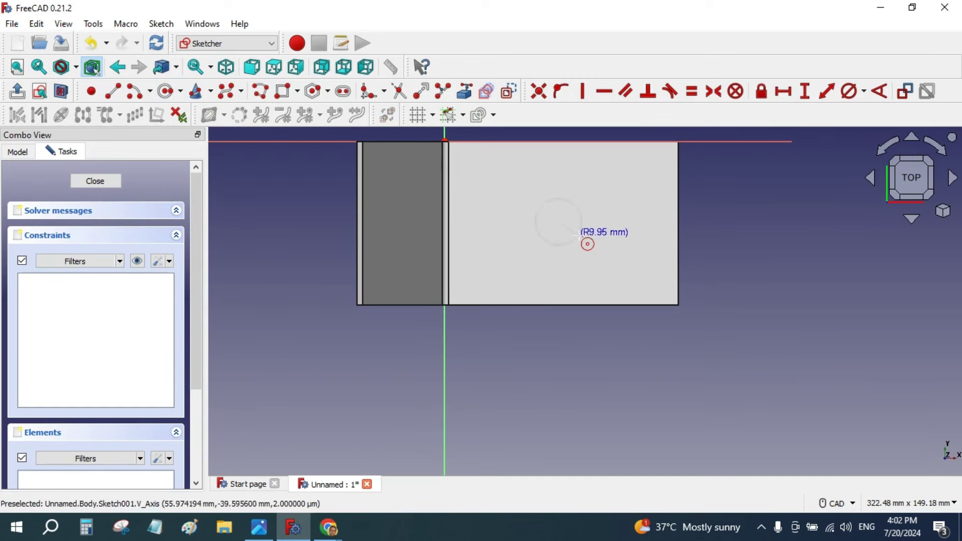
click(585, 237)
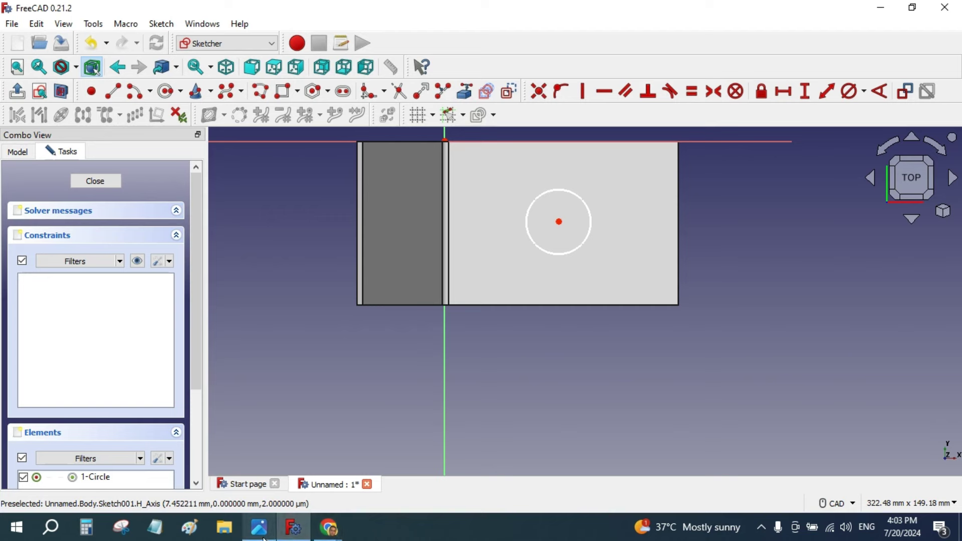
mouse_move(259, 527)
click(282, 448)
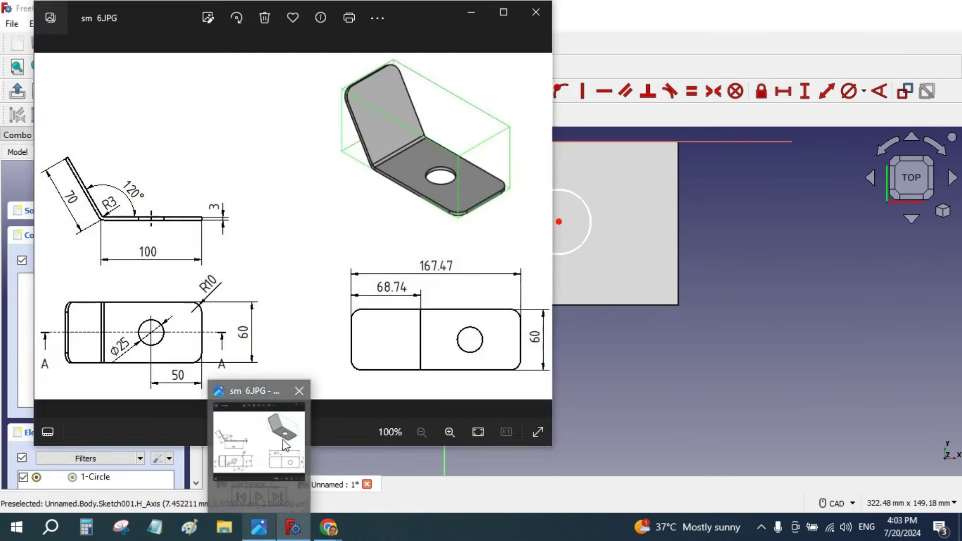
click(693, 343)
click(259, 527)
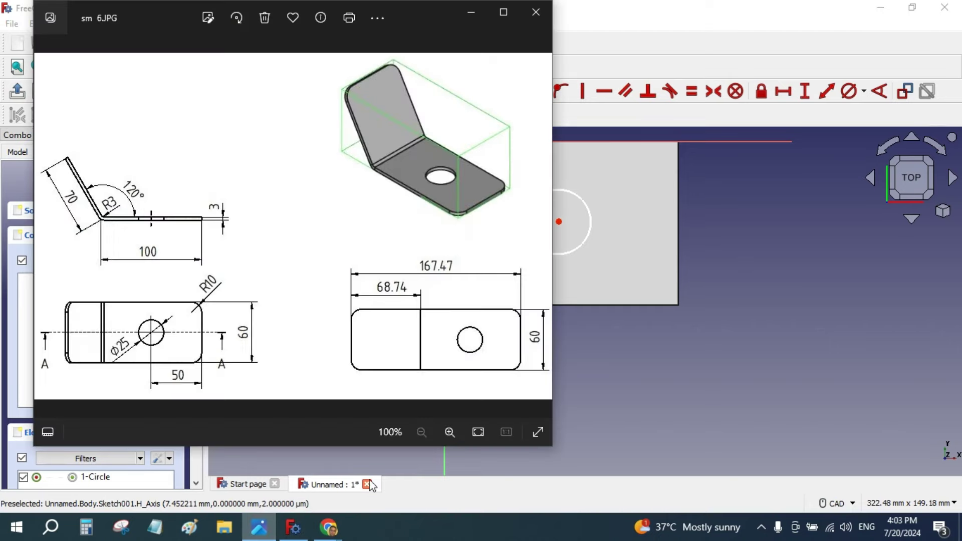
click(683, 378)
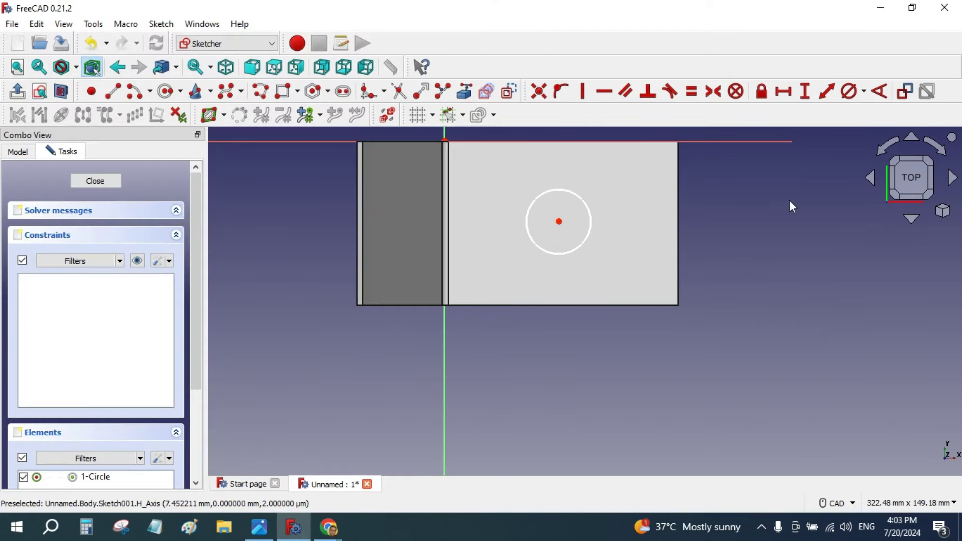
Give the circle a 25 mm diameter constraint.
click(561, 254)
click(848, 91)
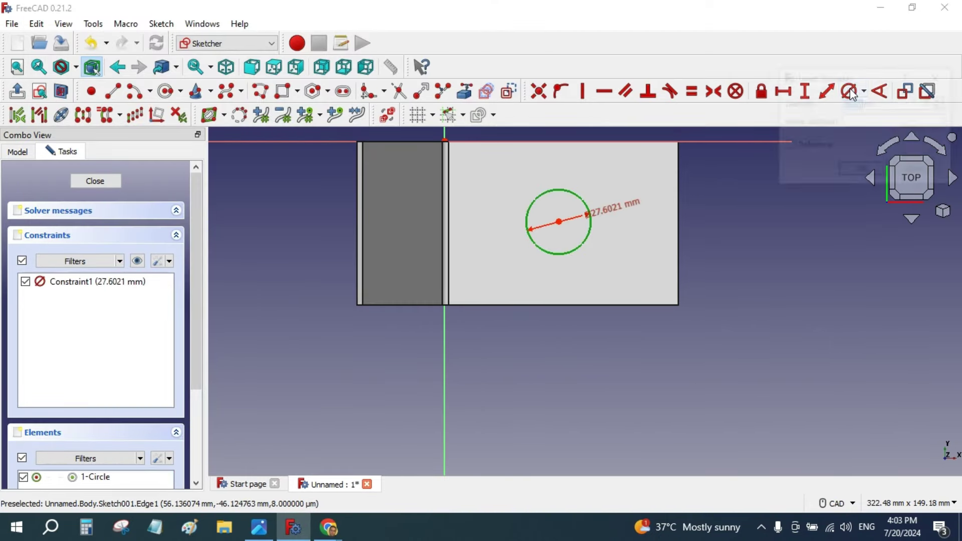
text(25)
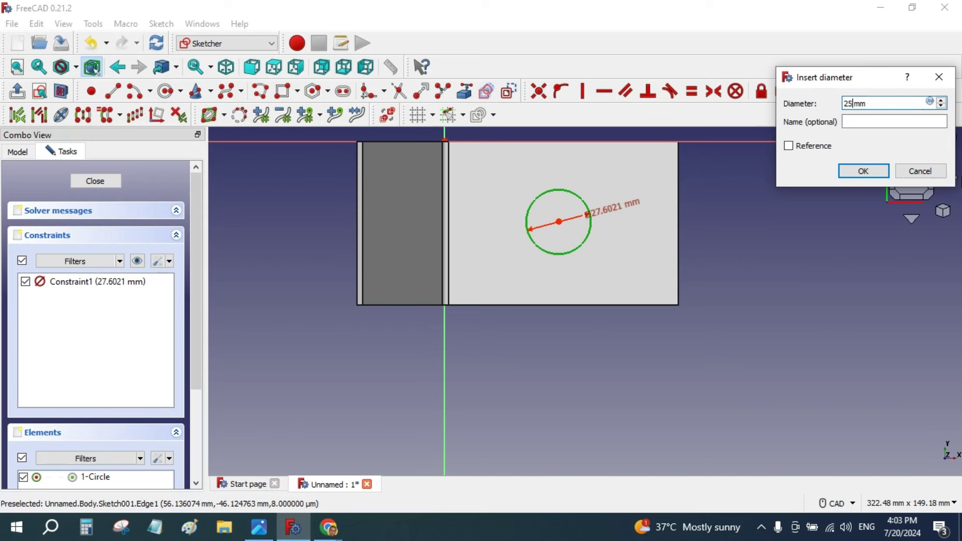
key(Return)
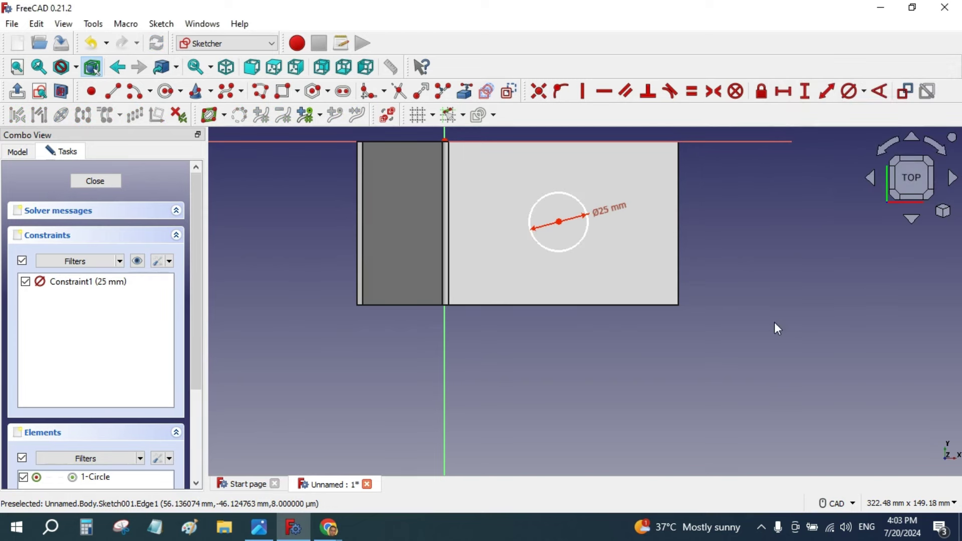
Link the flange's right edge into the sketch as external geometry.
click(464, 91)
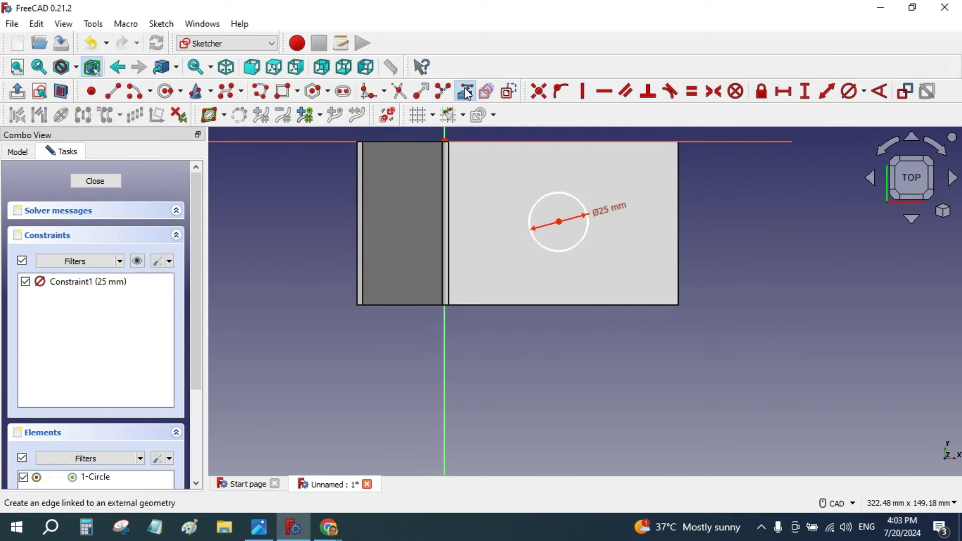
click(678, 233)
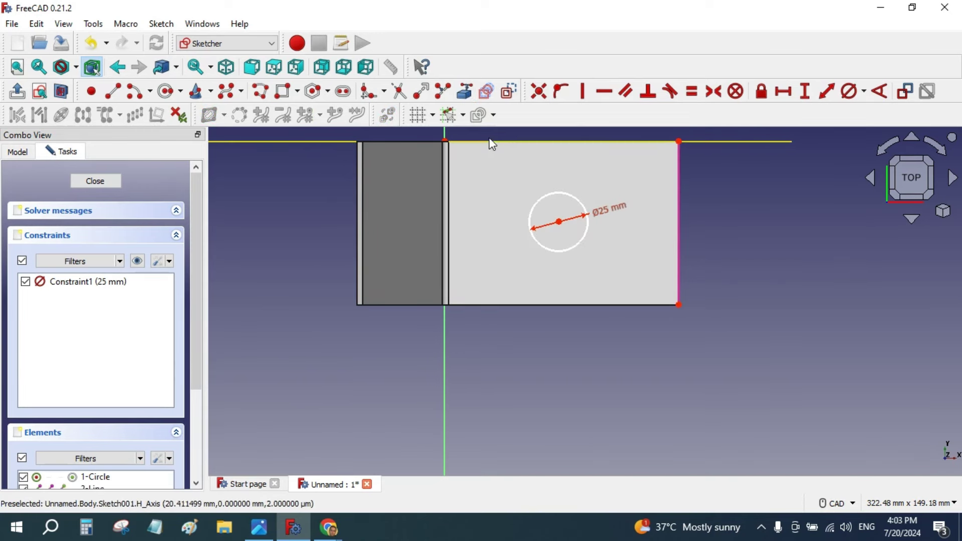
click(558, 221)
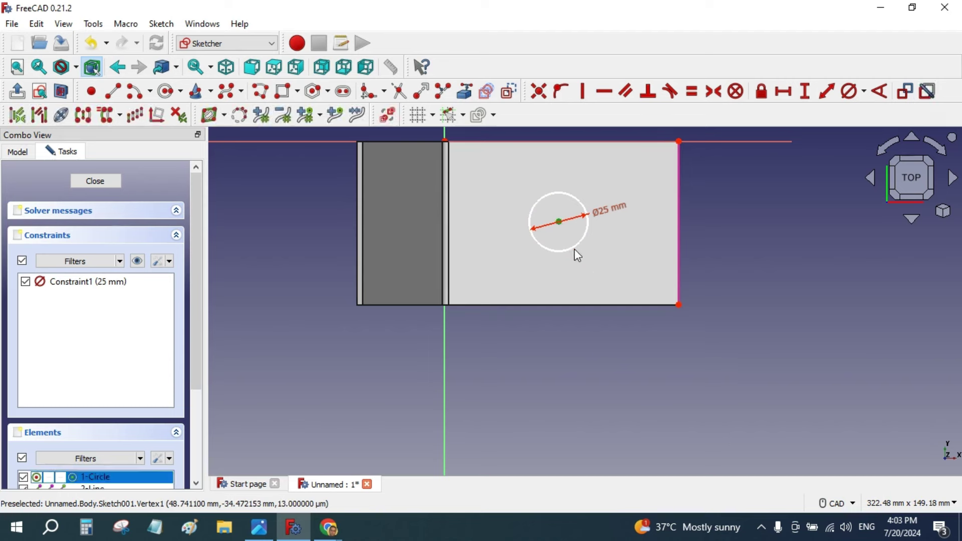
click(678, 305)
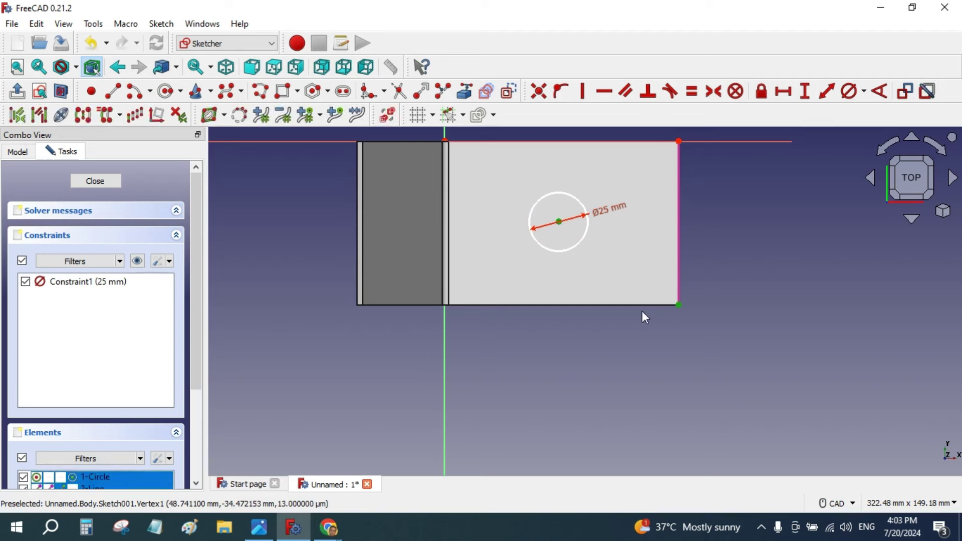
click(678, 304)
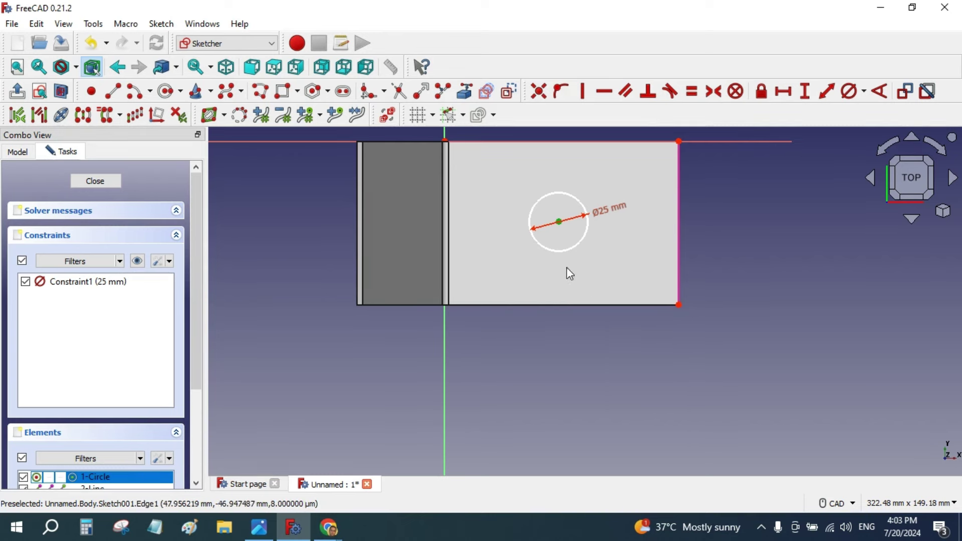
click(558, 221)
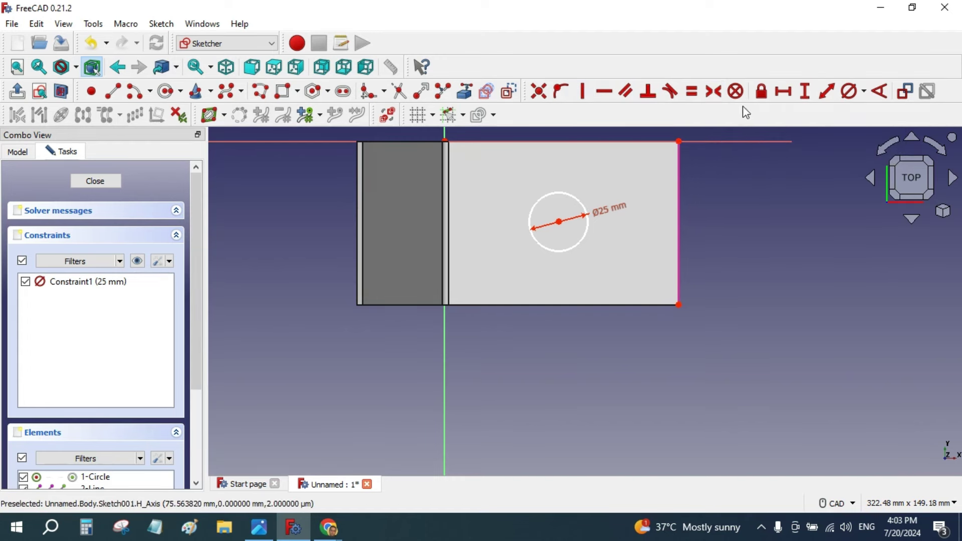
click(784, 93)
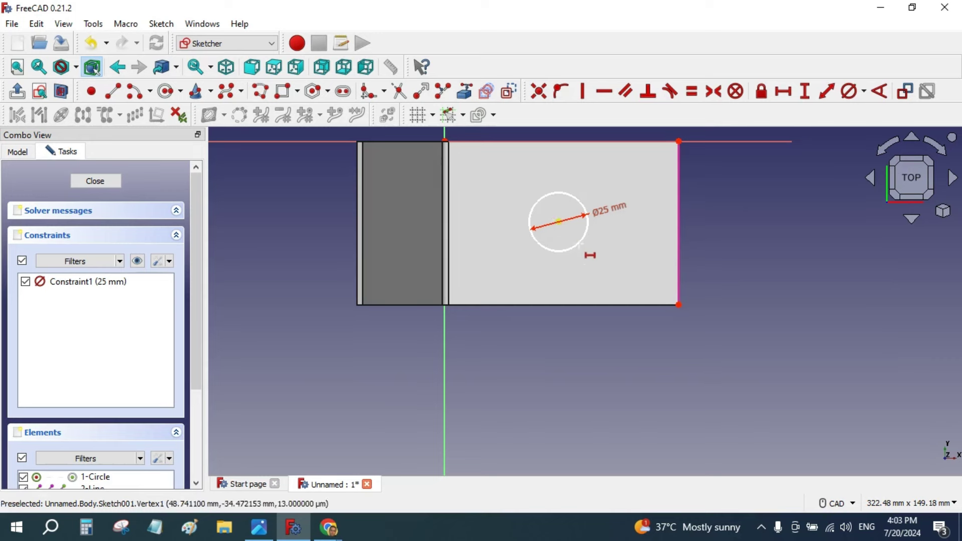
Constrain the circle centre 50 mm horizontally from the flange's lower-right corner.
click(677, 304)
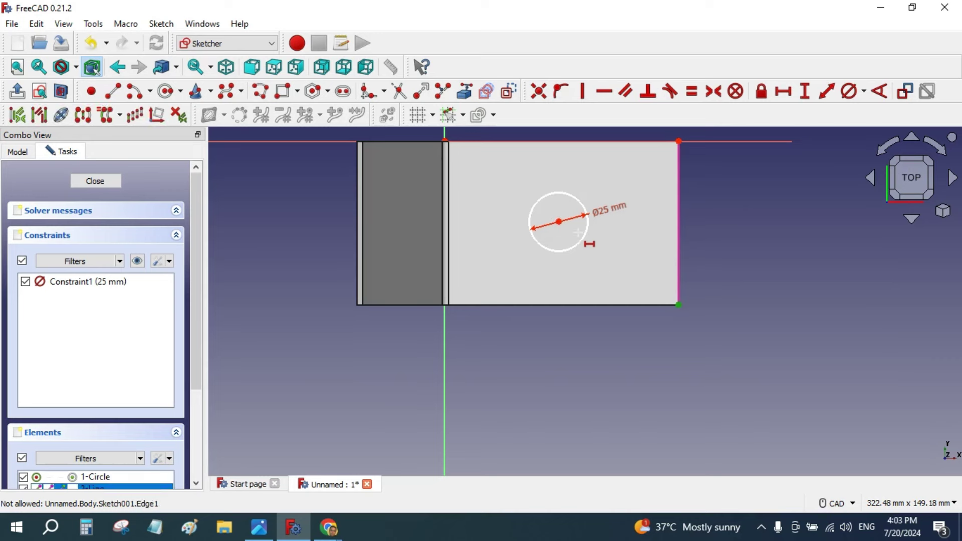
click(559, 221)
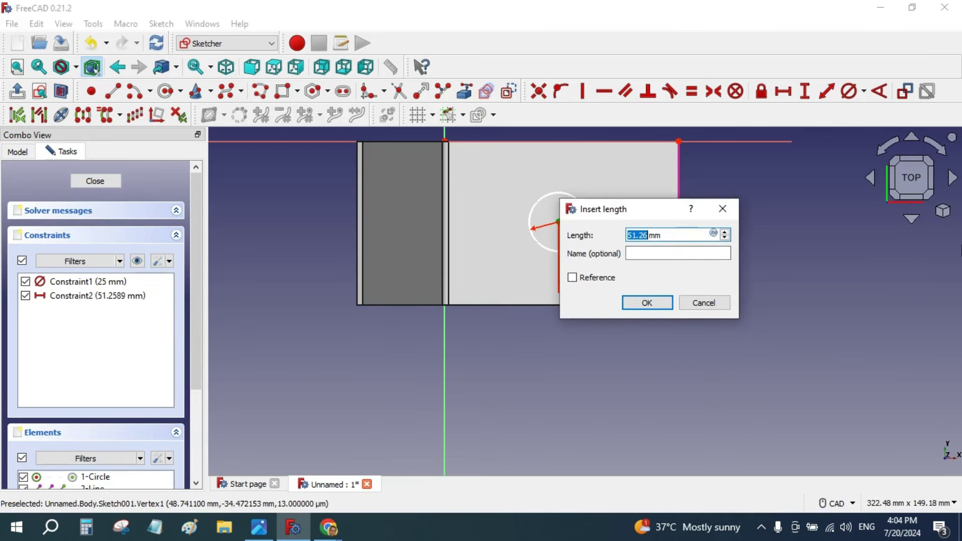
text(50)
key(Return)
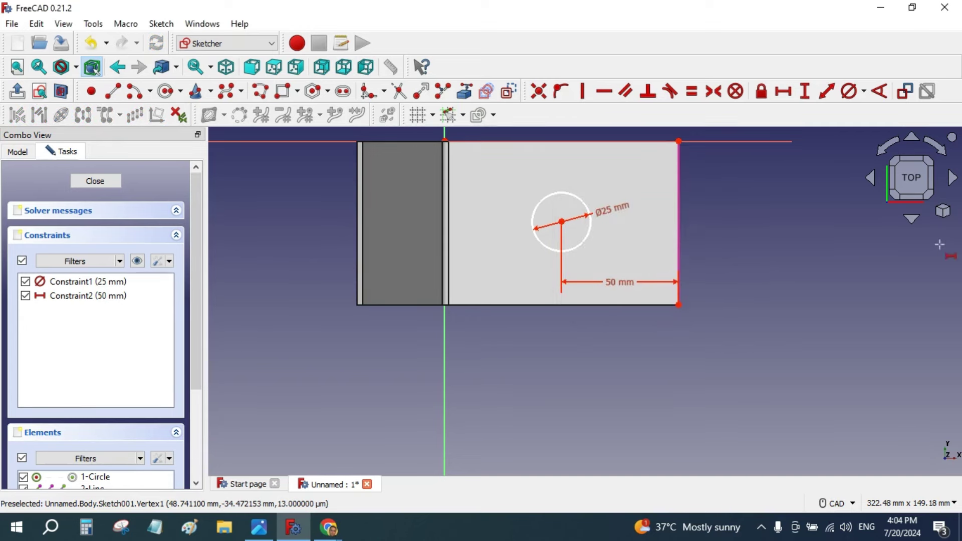
right_click(744, 334)
click(656, 380)
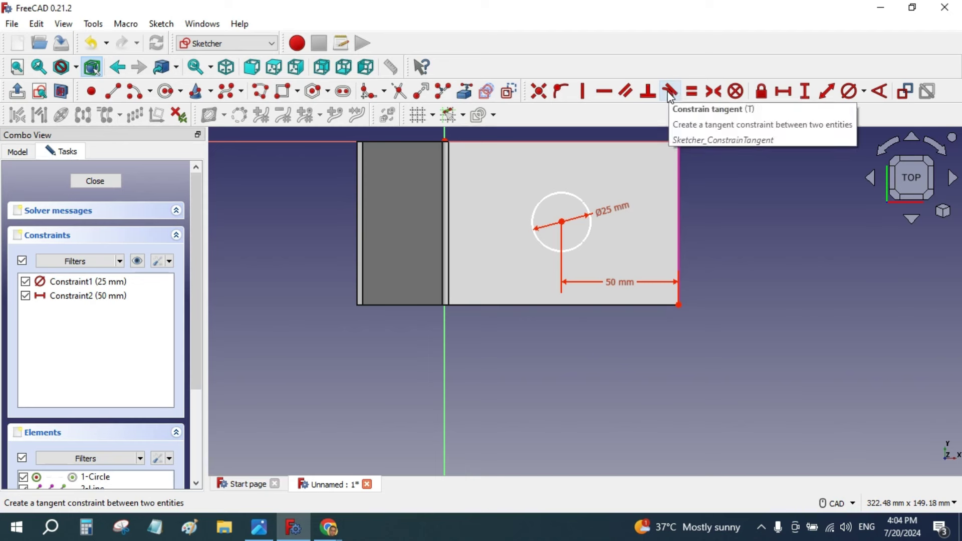
Make the circle centre symmetric between the flange's top-right and bottom-right corners, then close the sketch.
click(714, 92)
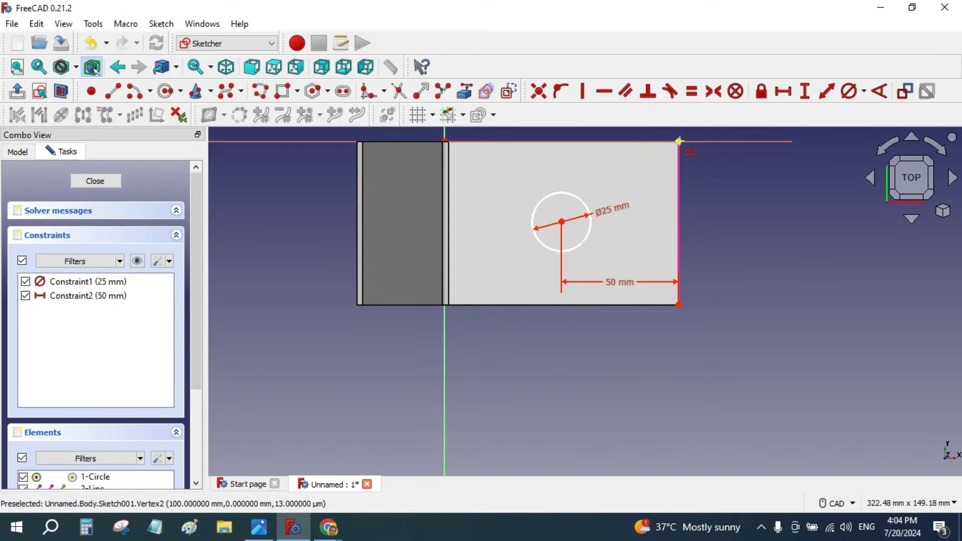
click(679, 141)
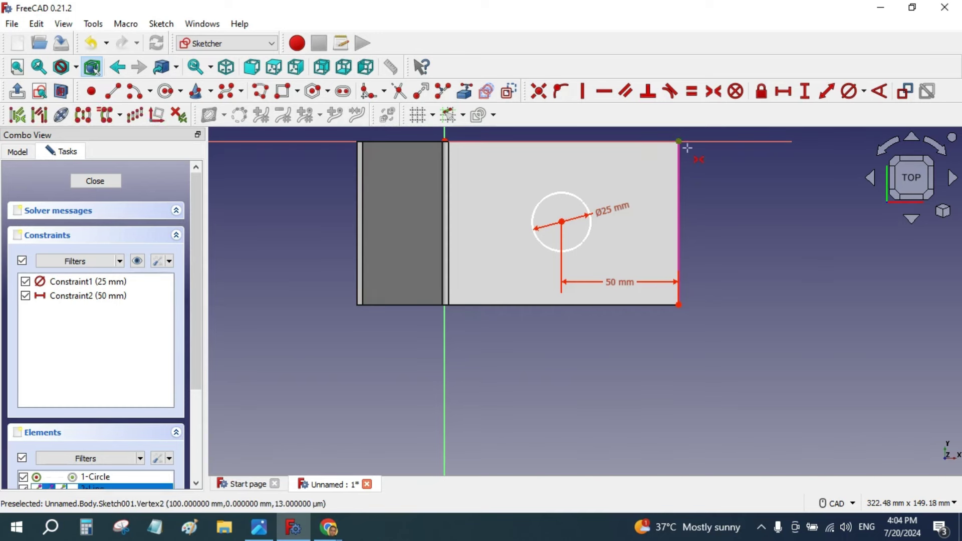
click(679, 305)
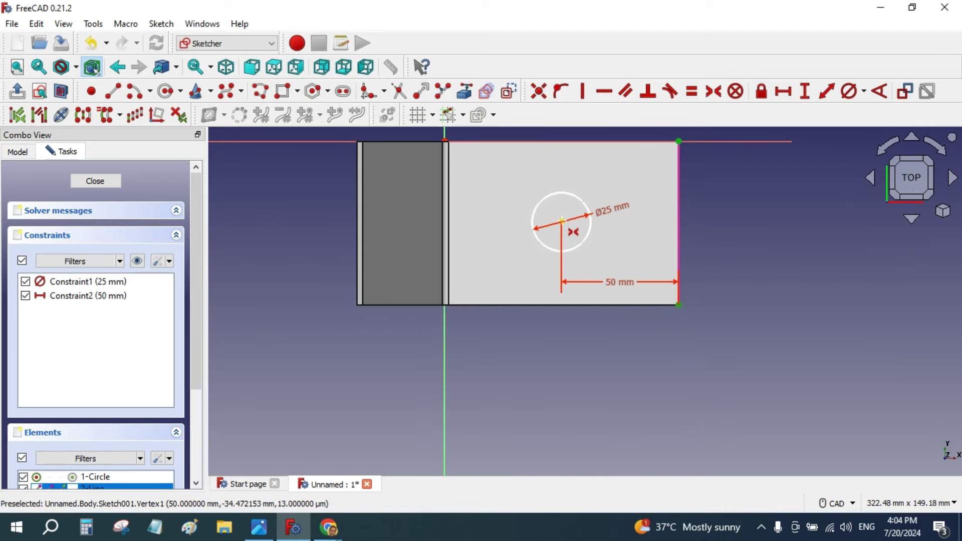
click(561, 221)
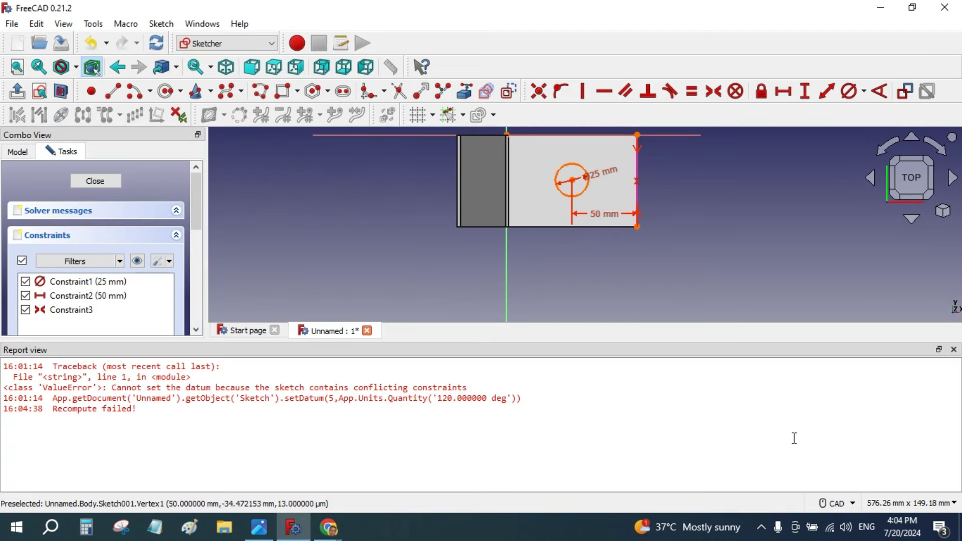
click(953, 349)
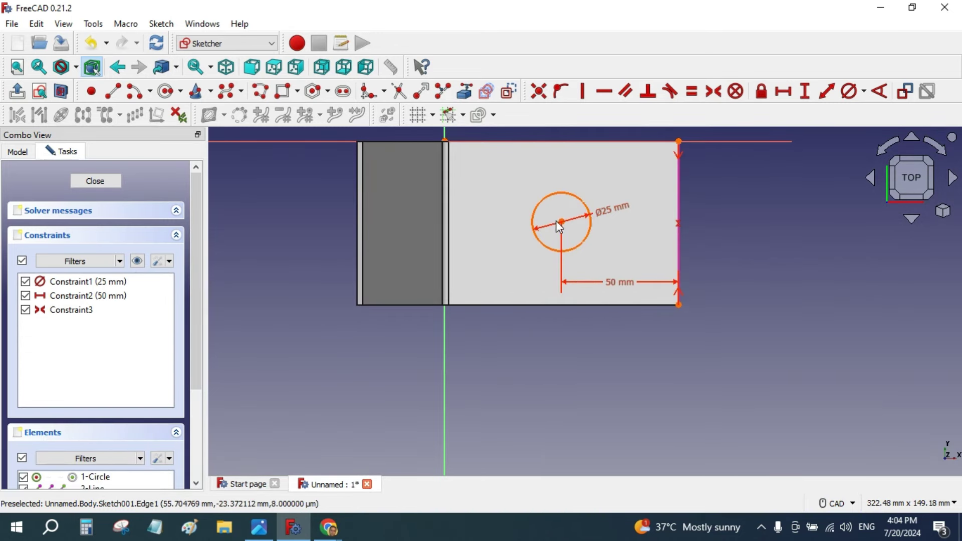
click(99, 182)
Reopen Sketch001 from the model tree and zoom in on the Ø25 mm circle.
click(953, 349)
click(17, 126)
click(81, 213)
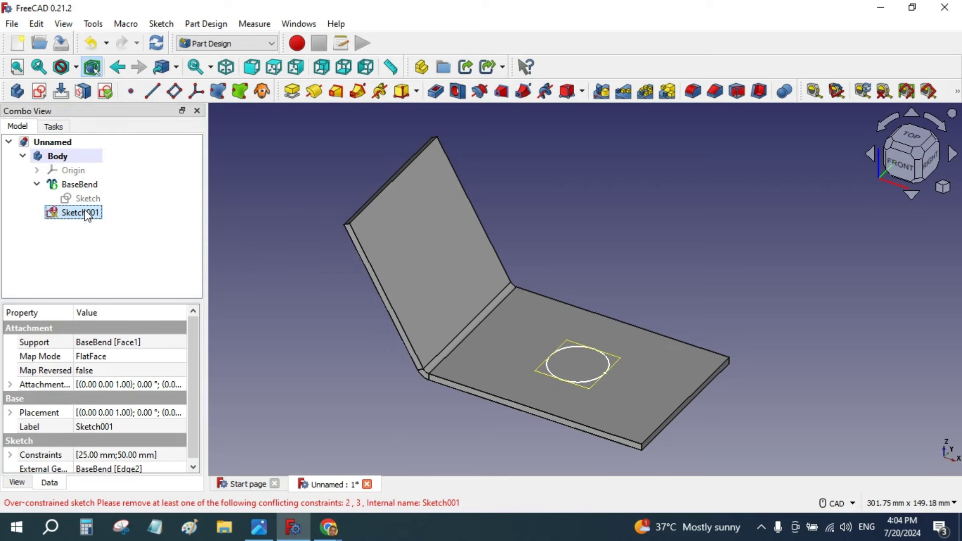
right_click(88, 215)
click(145, 220)
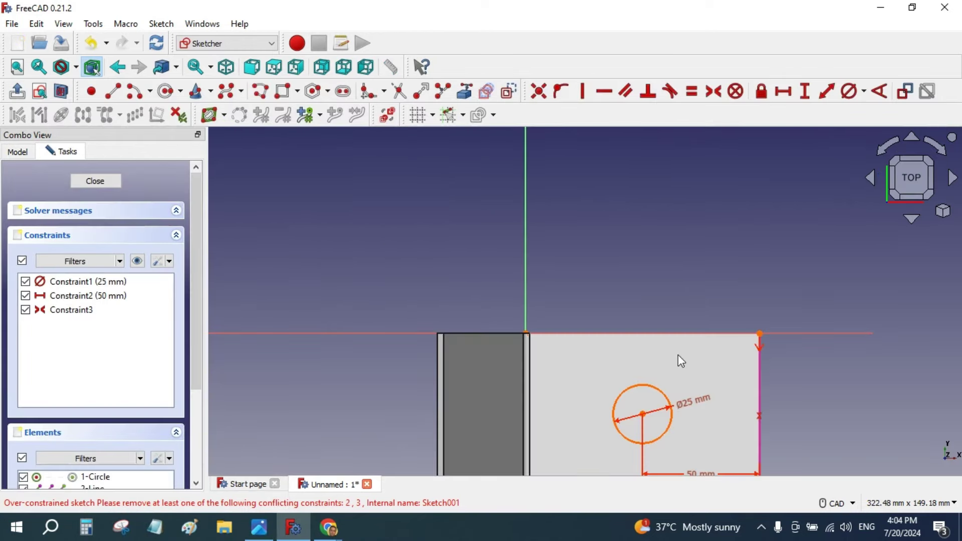
scroll(789, 462, up, 5)
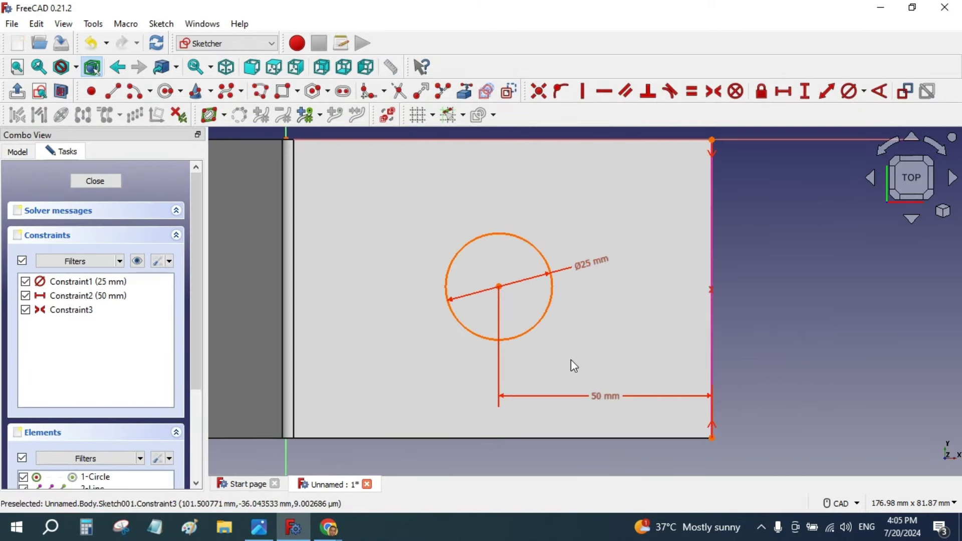
Replace the conflicting symmetric constraint with a 35 mm vertical distance from corner to circle centre.
click(712, 289)
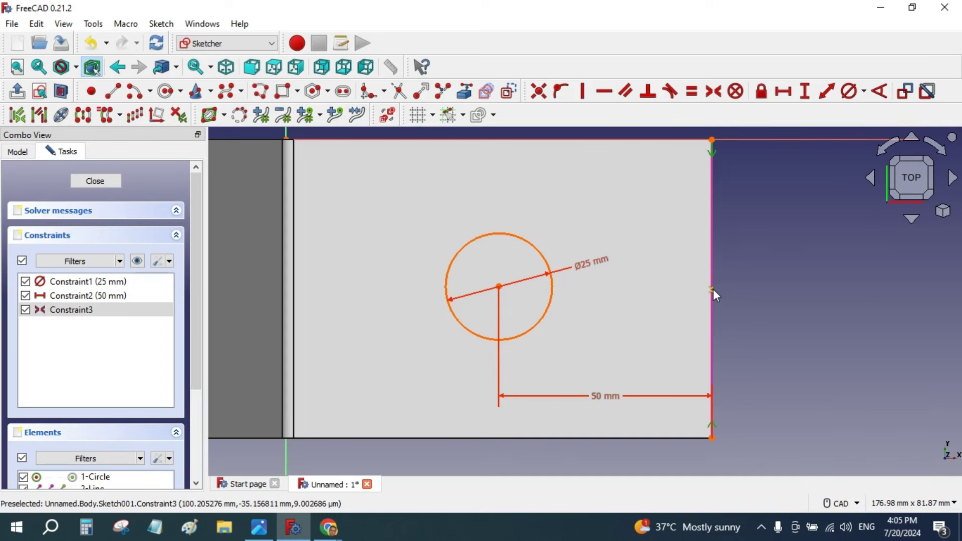
key(Delete)
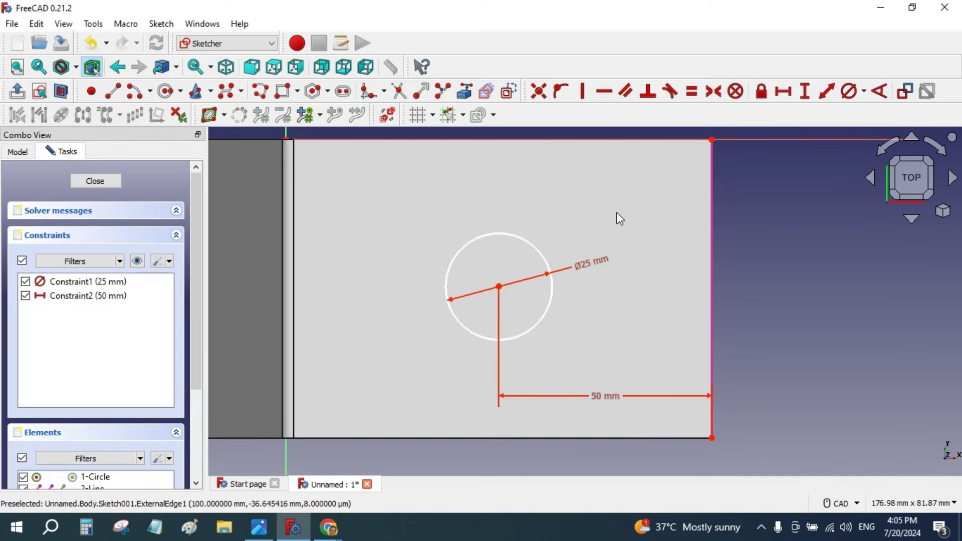
click(500, 288)
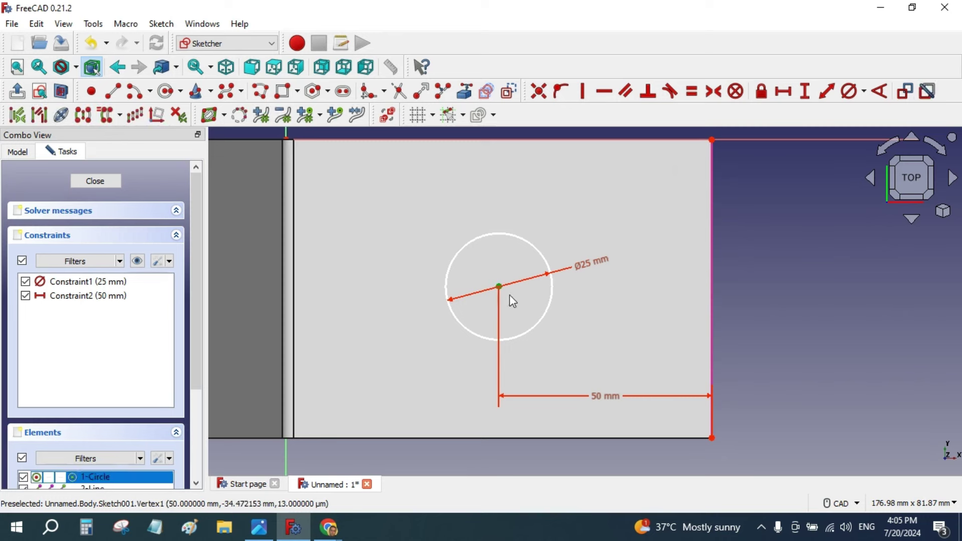
click(712, 438)
click(711, 438)
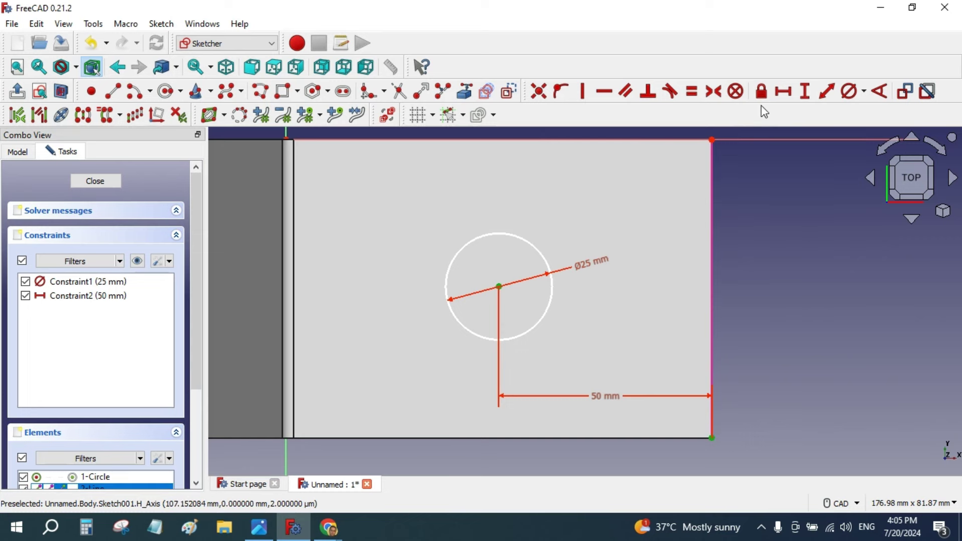
click(803, 91)
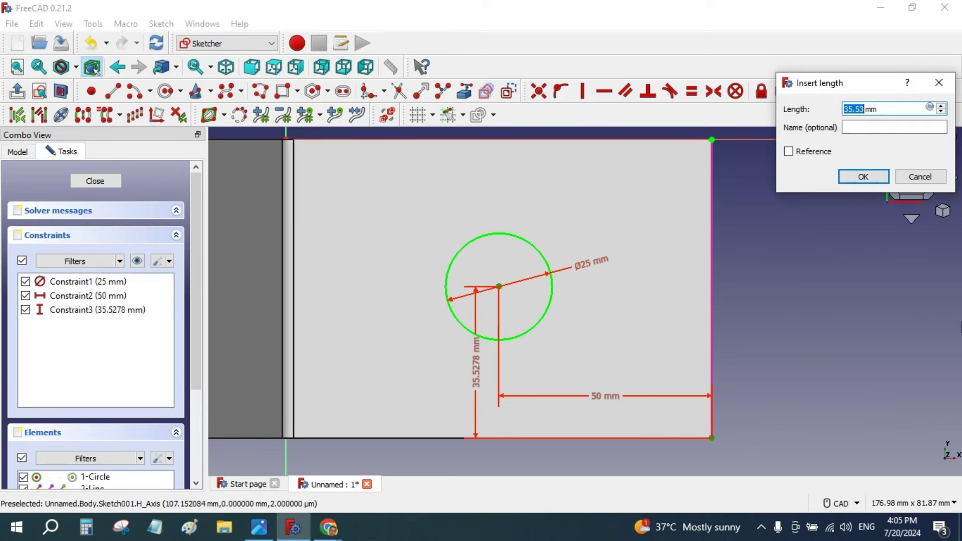
text(35)
key(Return)
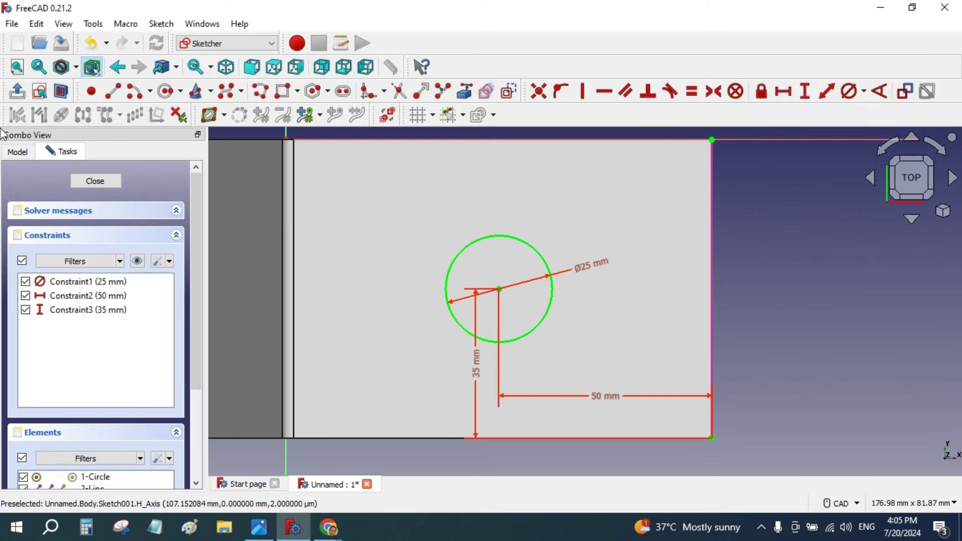
Pocket the Ø25 mm circle Through all to cut the hole in the flange.
click(96, 181)
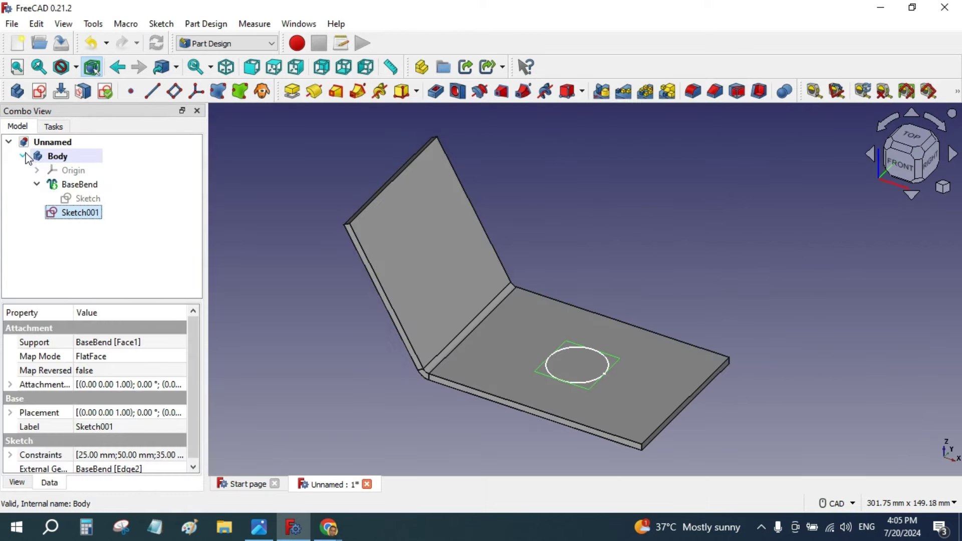
click(436, 91)
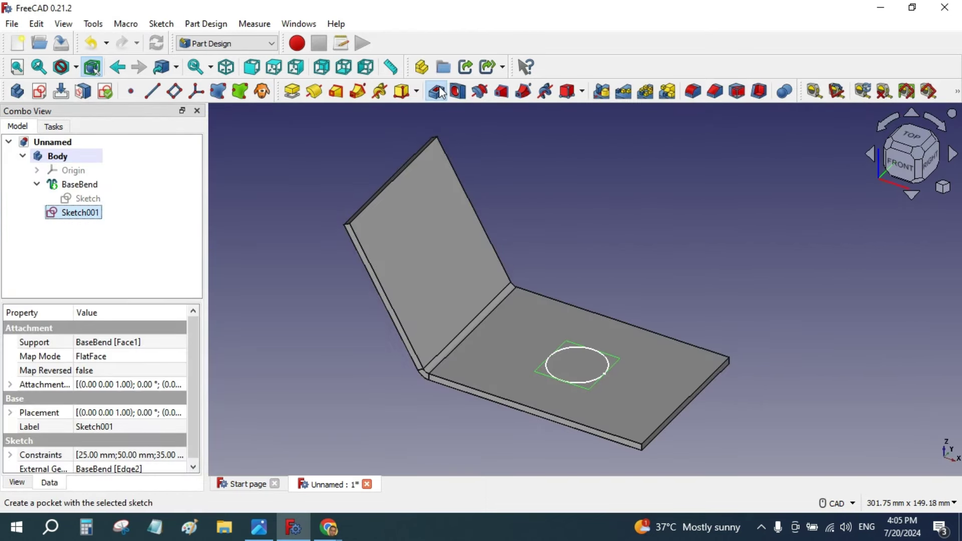
click(129, 209)
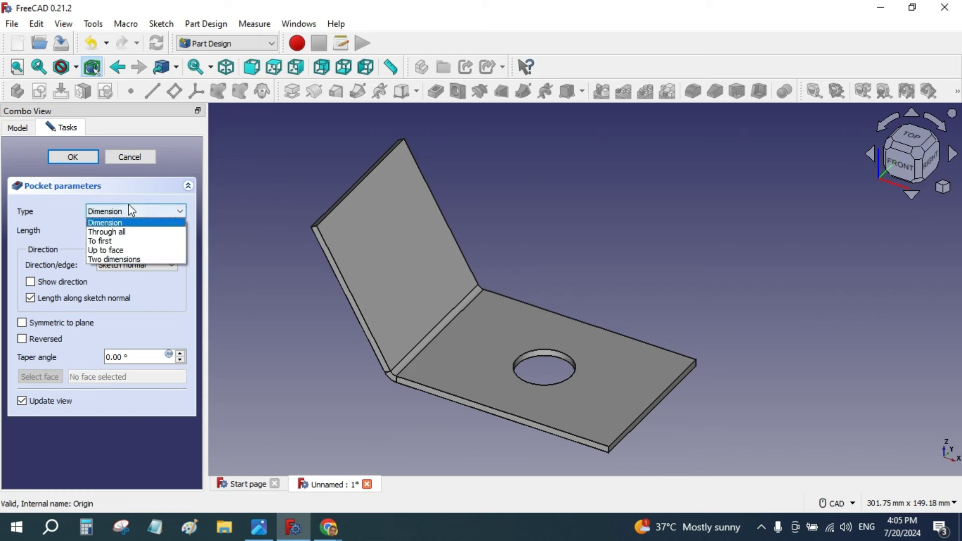
click(118, 230)
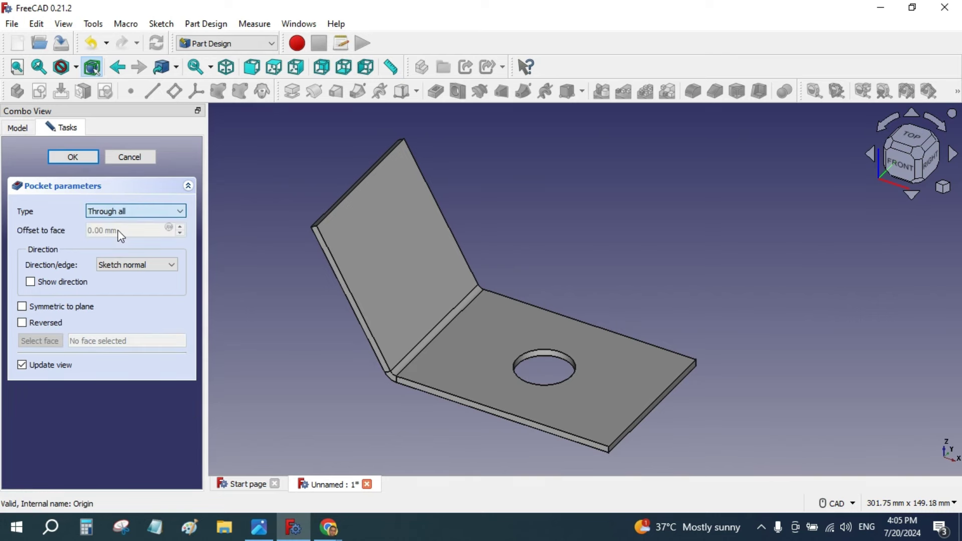
click(75, 158)
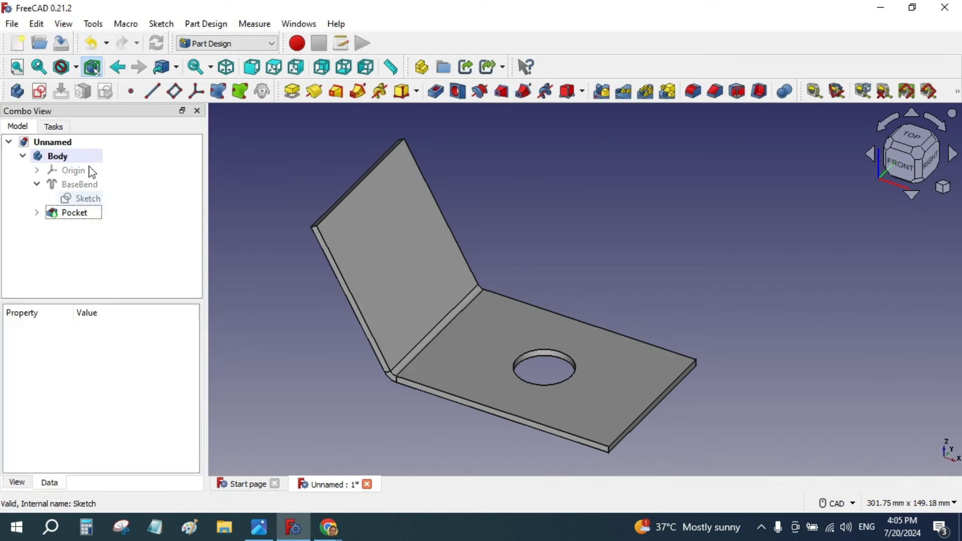
mouse_move(258, 527)
click(264, 534)
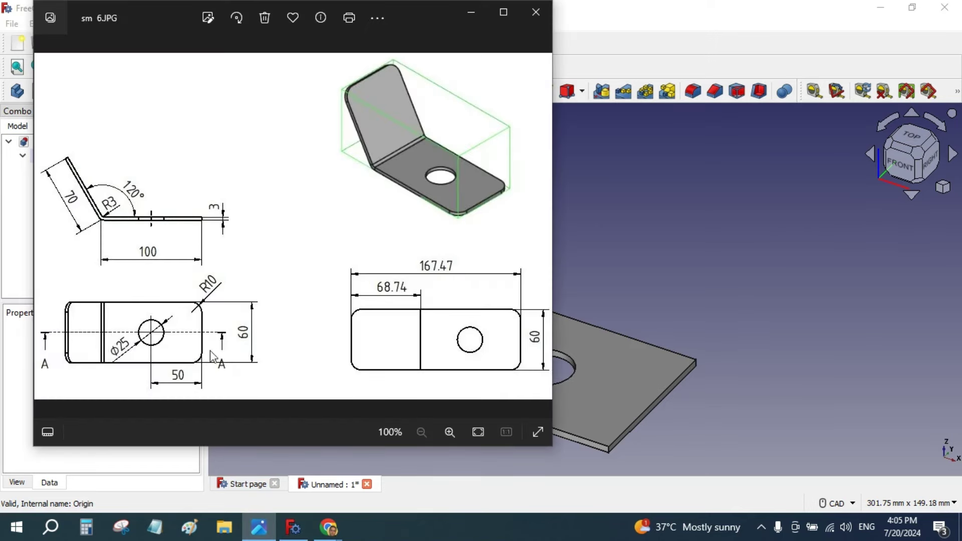
click(322, 489)
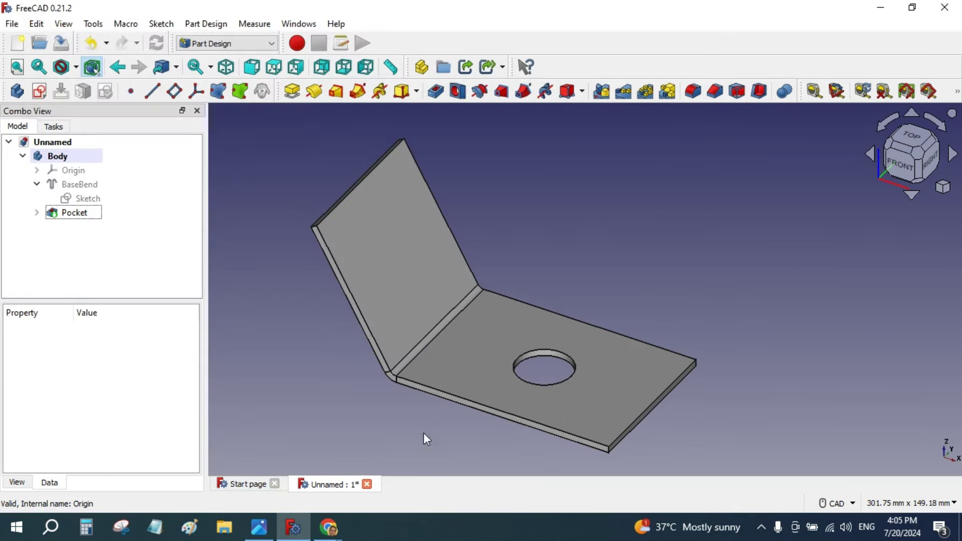
Start a fillet and select the two upright flange corner edges.
click(693, 91)
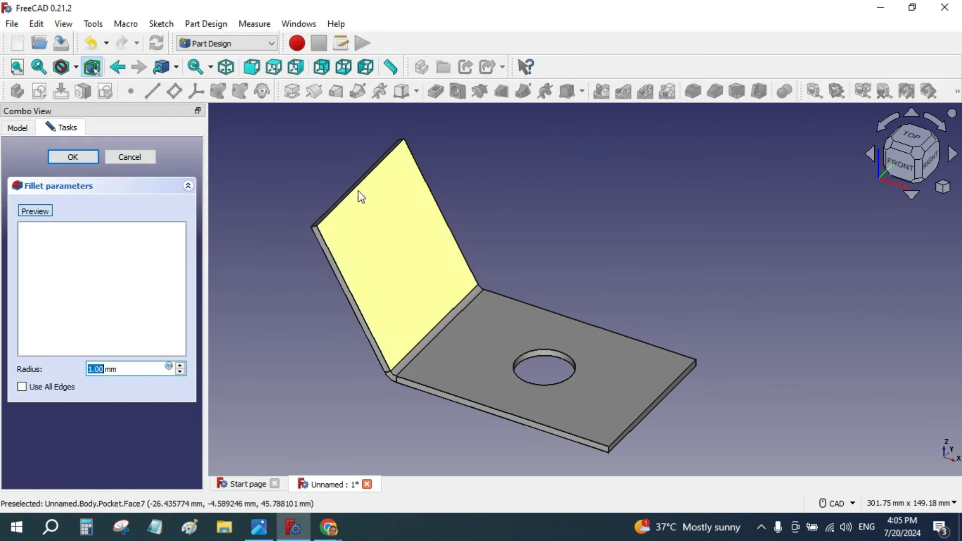
scroll(317, 222, up, 1)
scroll(317, 222, up, 3)
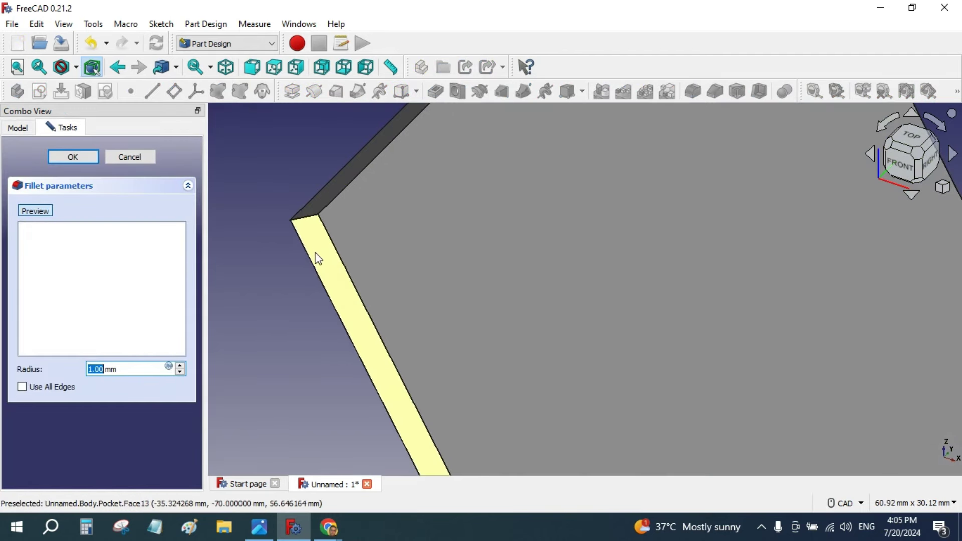
click(306, 215)
scroll(279, 278, down, 2)
scroll(385, 258, down, 3)
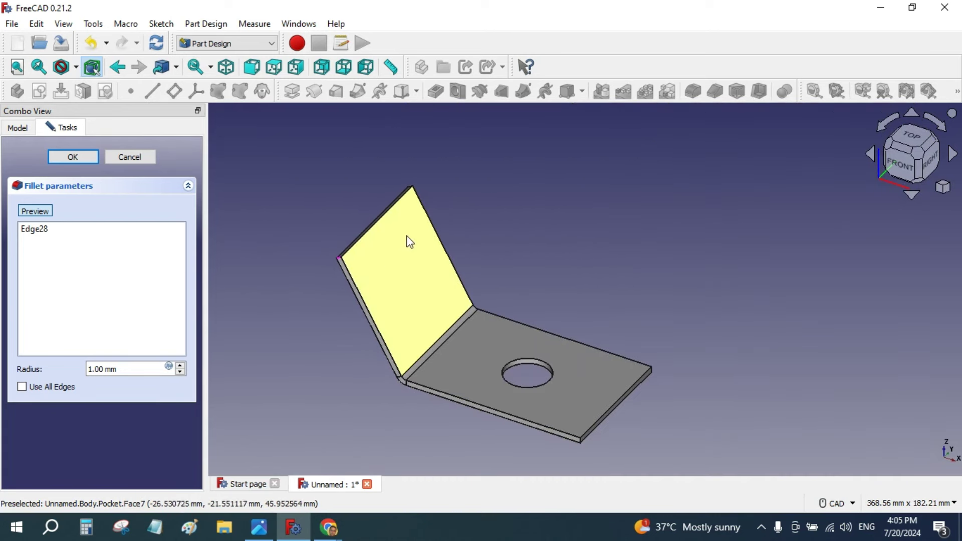
scroll(415, 199, up, 4)
scroll(415, 199, up, 2)
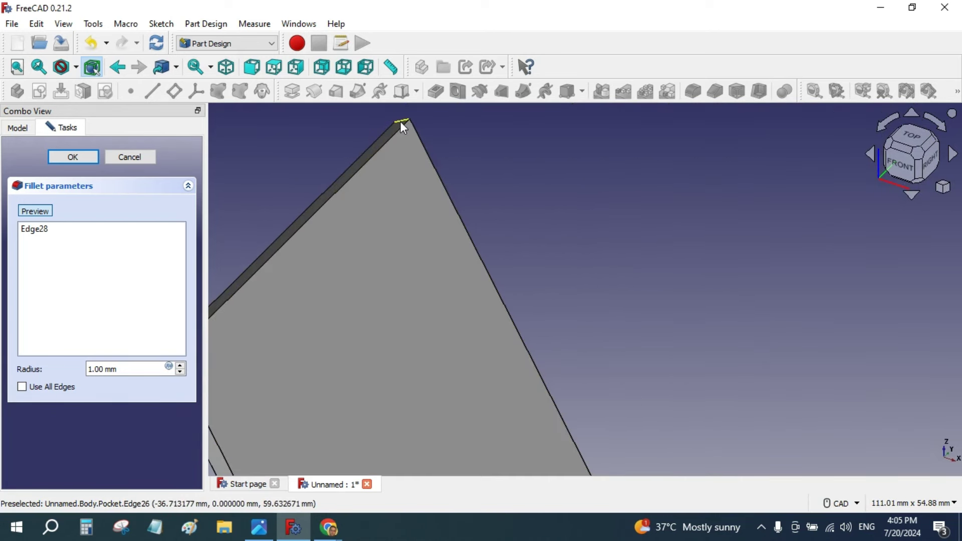
click(401, 128)
Add the two base plate corner edges and round all four at 10 mm radius.
scroll(504, 214, down, 3)
scroll(533, 346, down, 2)
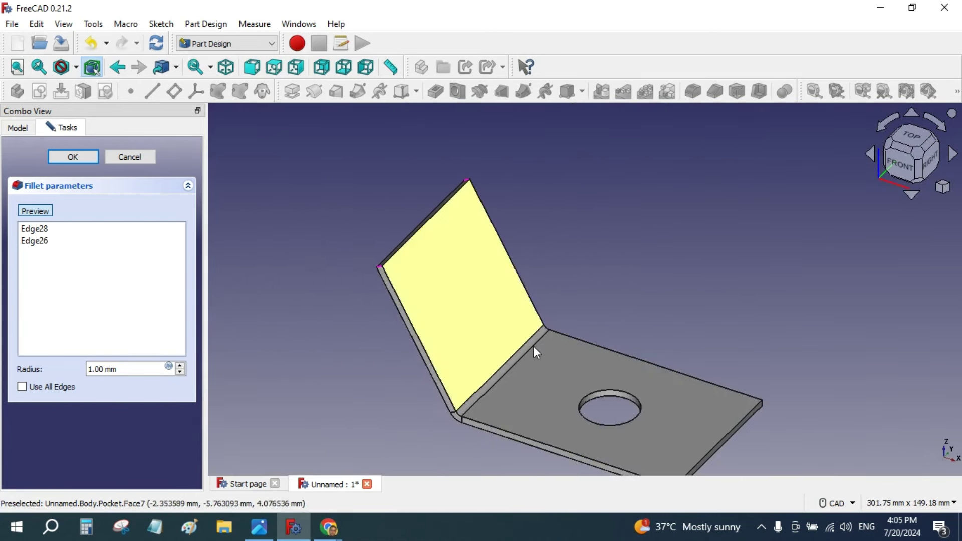
scroll(612, 435, down, 2)
scroll(584, 378, up, 2)
scroll(581, 383, up, 3)
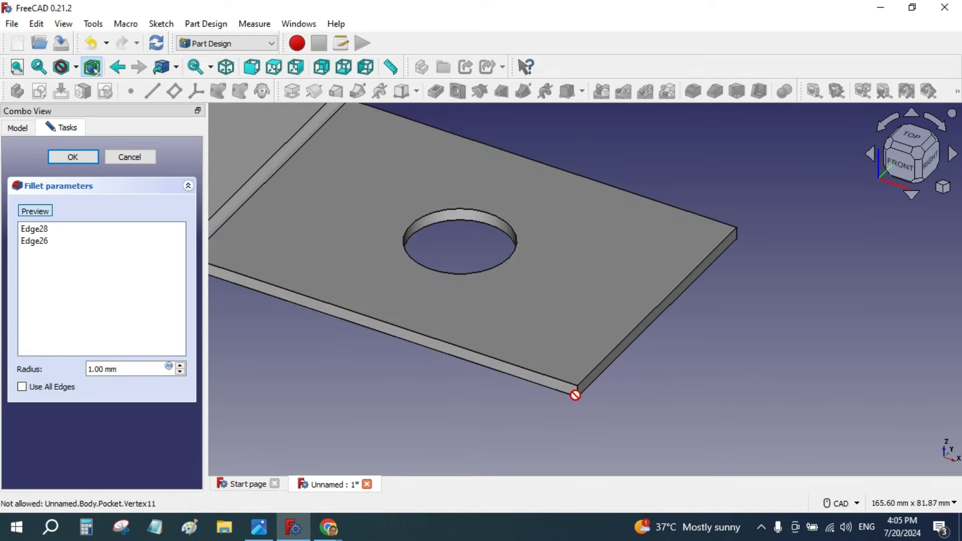
click(583, 394)
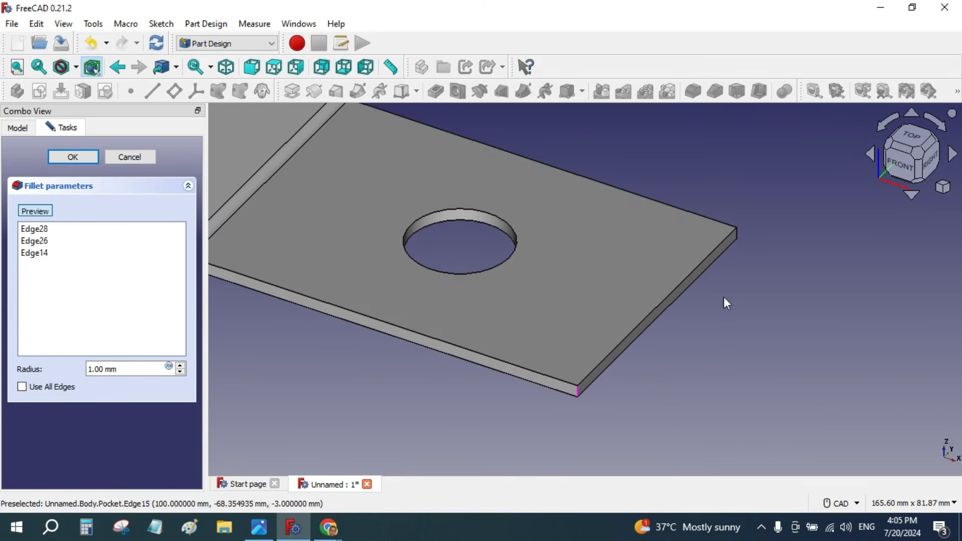
click(740, 235)
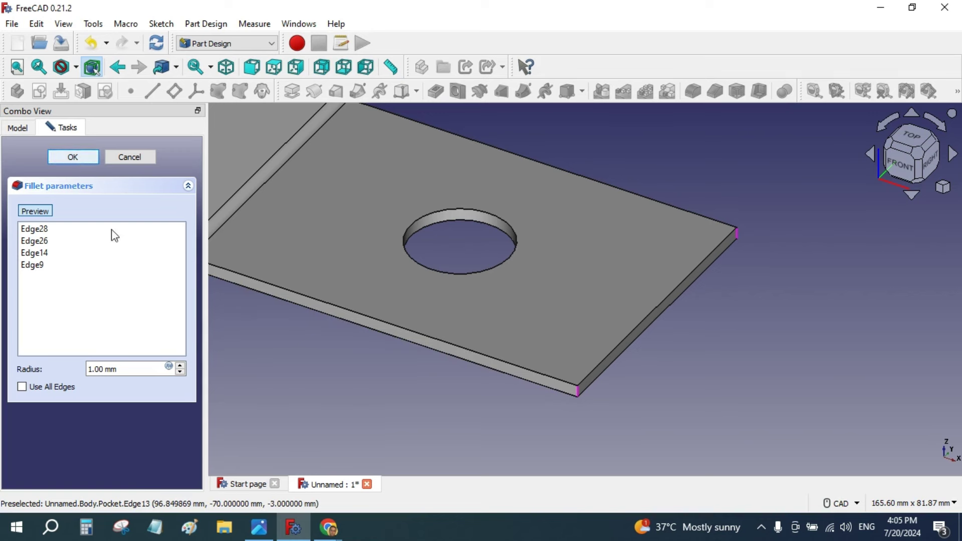
triple_click(127, 368)
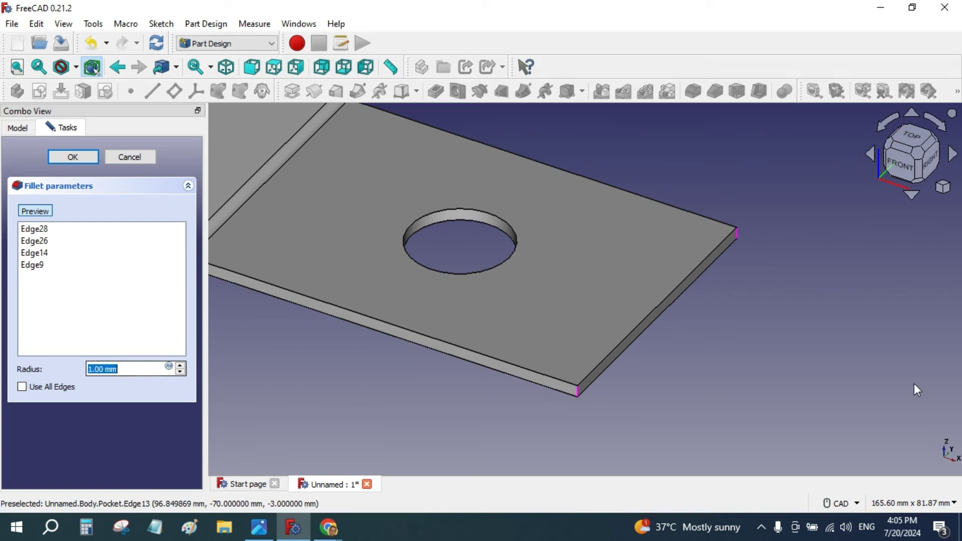
text(10)
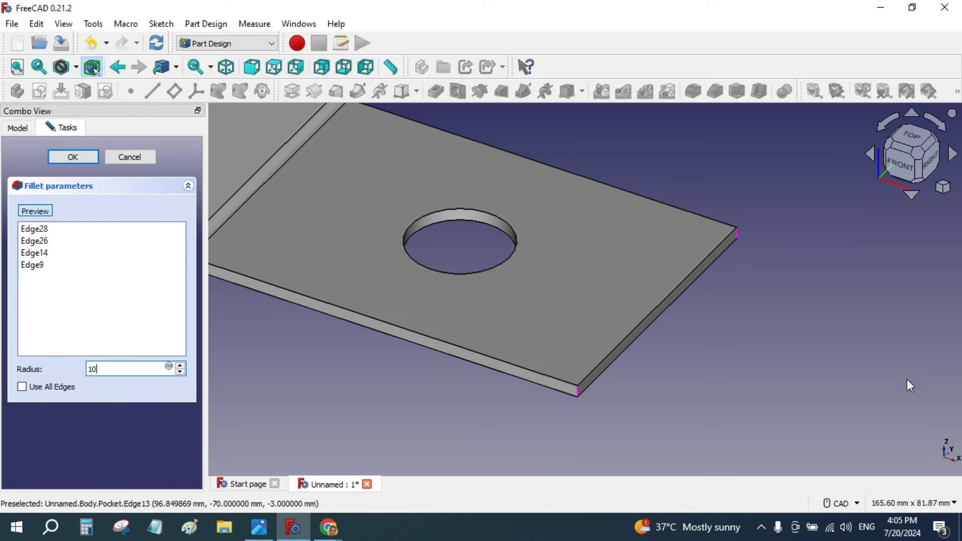
key(Return)
scroll(475, 343, down, 5)
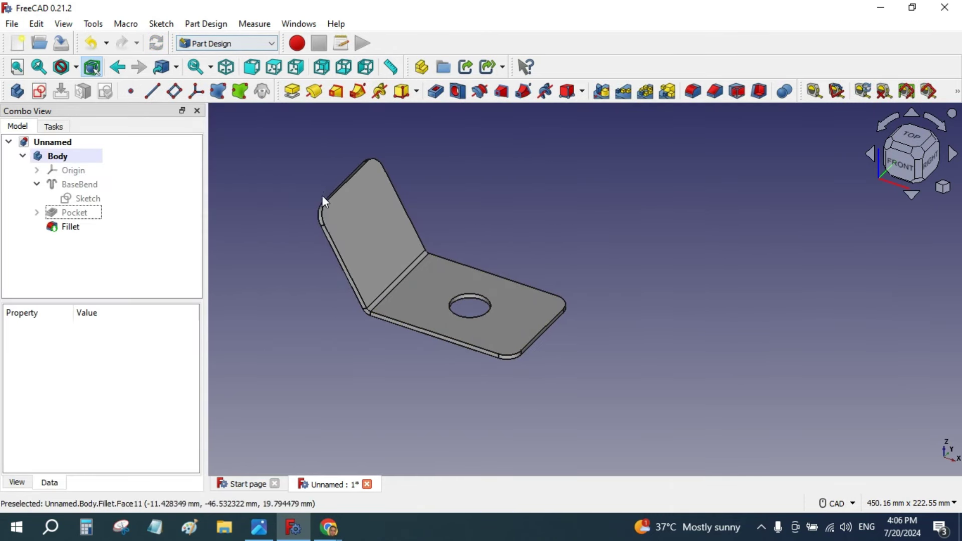
scroll(469, 216, down, 3)
scroll(342, 219, up, 4)
scroll(371, 225, down, 1)
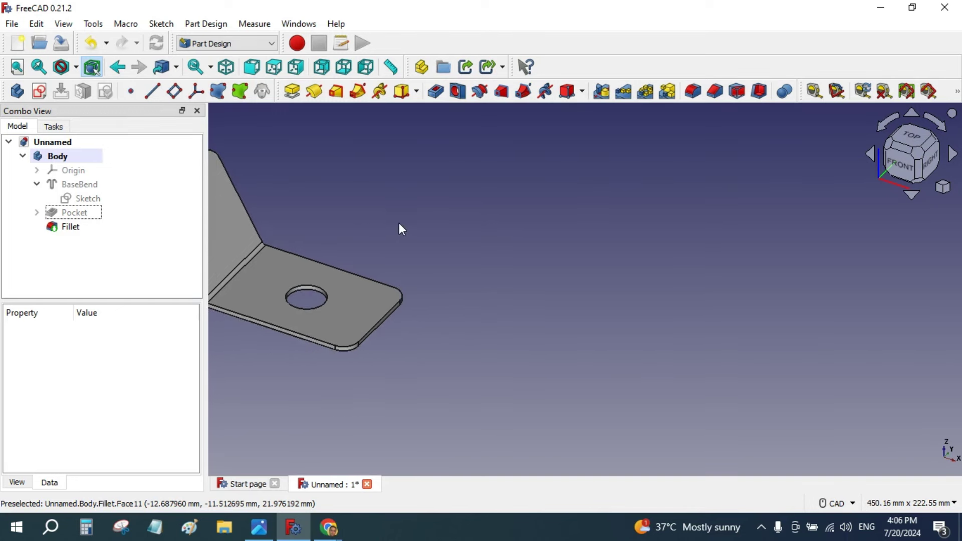
scroll(400, 228, up, 1)
mouse_move(564, 184)
middle_down()
mouse_move(636, 212)
mouse_move(810, 187)
middle_up()
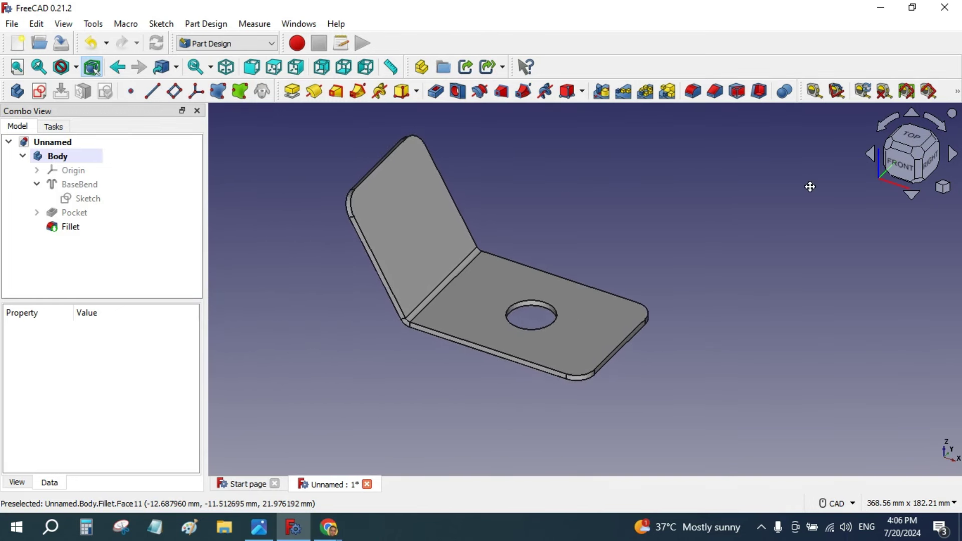
mouse_move(730, 247)
shift+middle_down()
mouse_move(681, 285)
mouse_move(661, 204)
mouse_move(541, 227)
mouse_move(492, 259)
mouse_move(717, 232)
mouse_move(734, 242)
mouse_move(730, 262)
mouse_move(721, 240)
shift+middle_up()
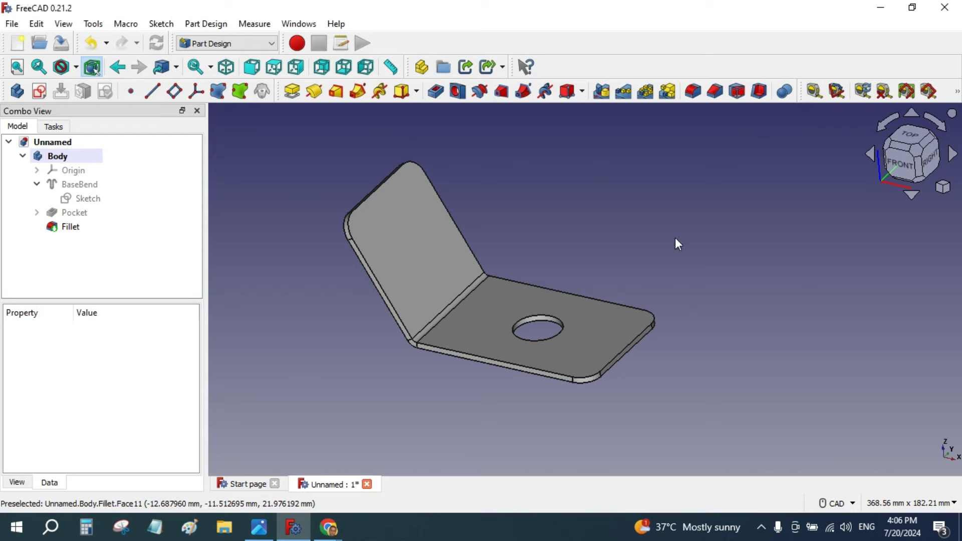
click(226, 67)
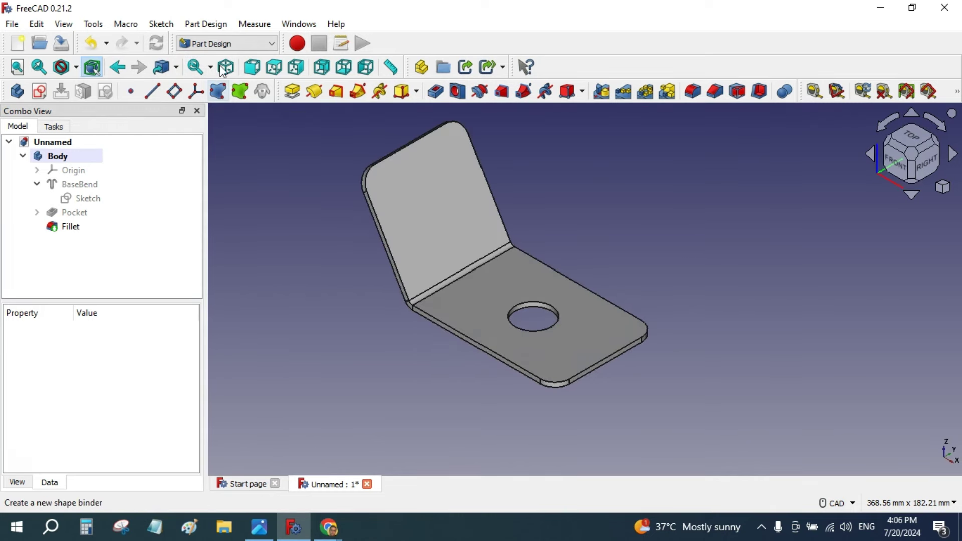
Switch to the Sheet Metal workbench and unfold the bracket from its bottom flange face.
click(229, 44)
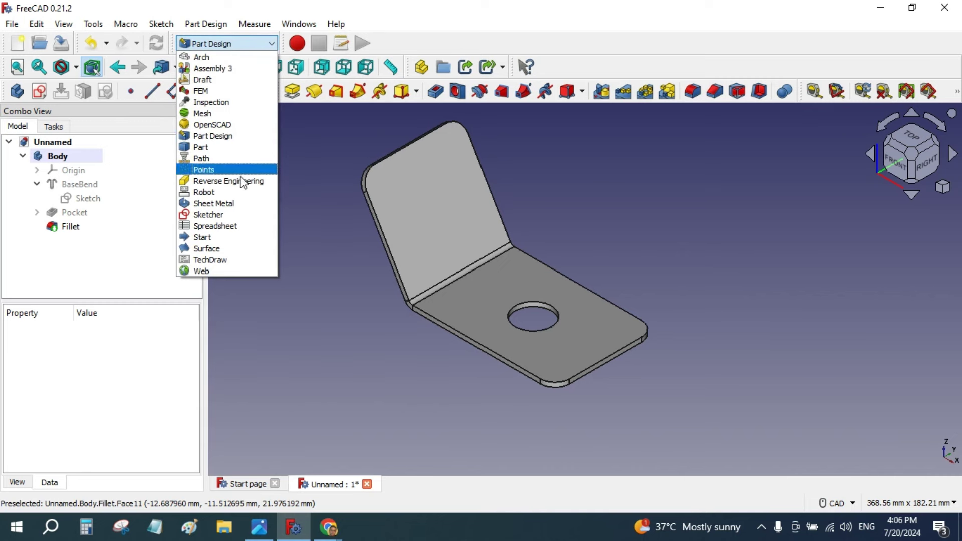
click(251, 203)
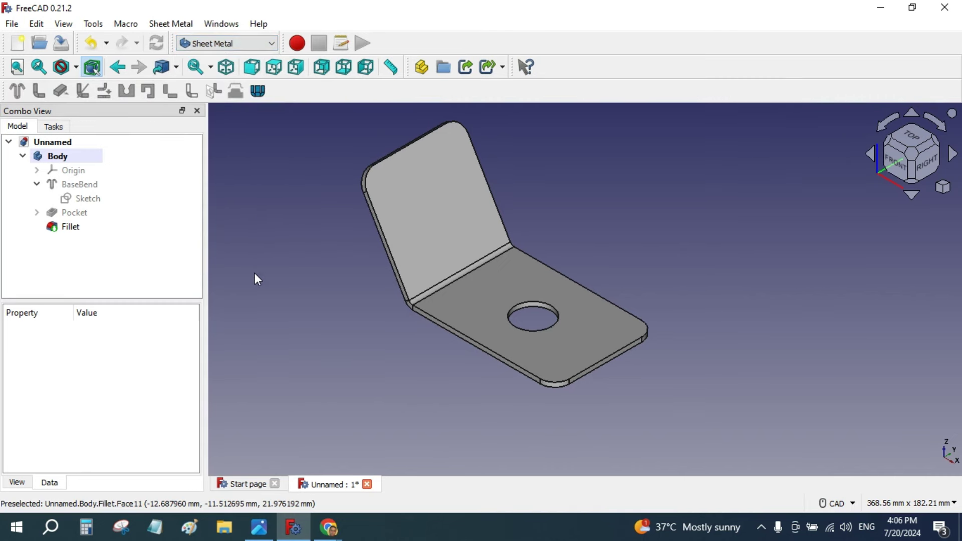
click(461, 311)
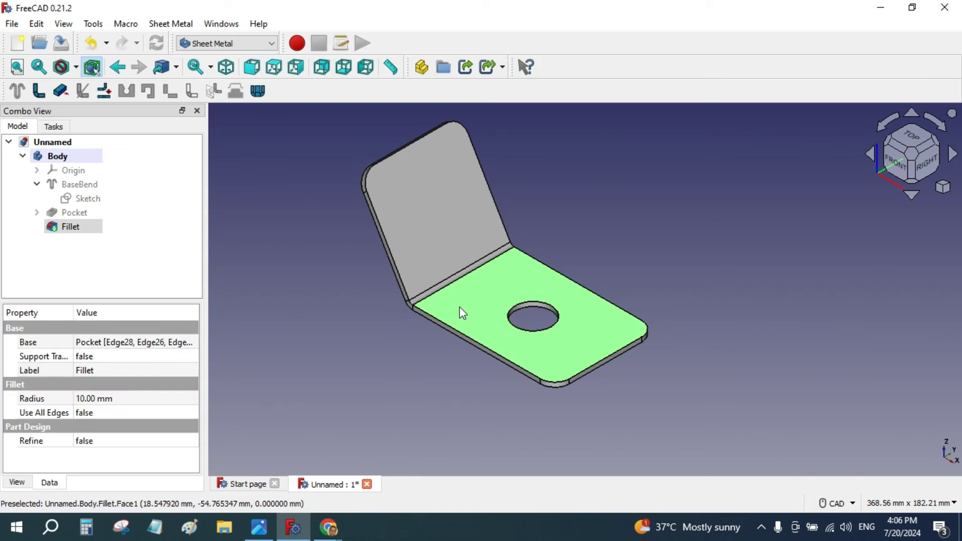
click(459, 307)
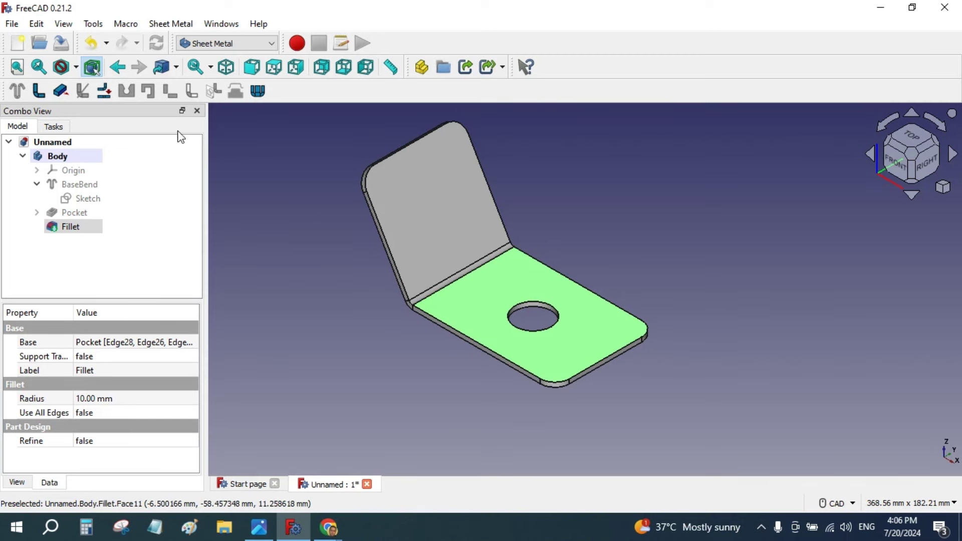
click(102, 89)
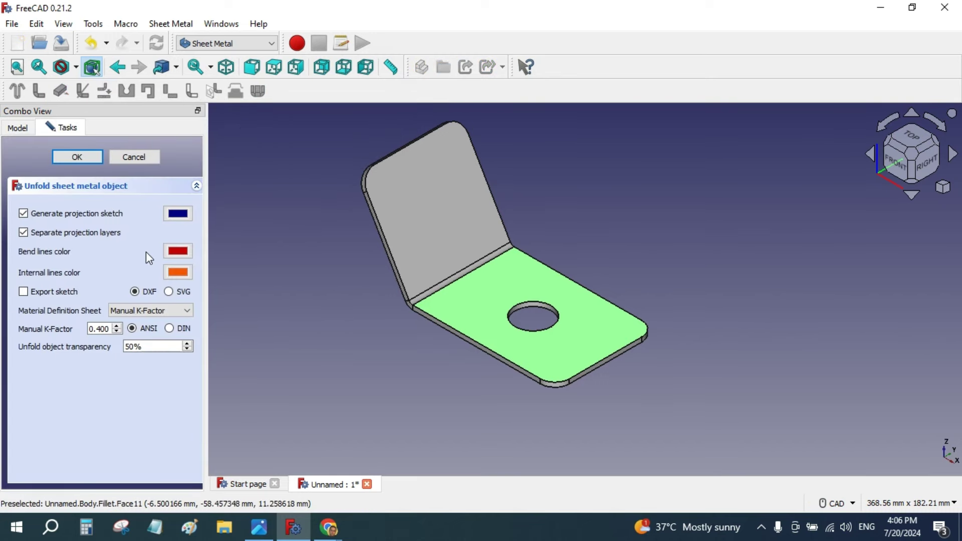
click(83, 158)
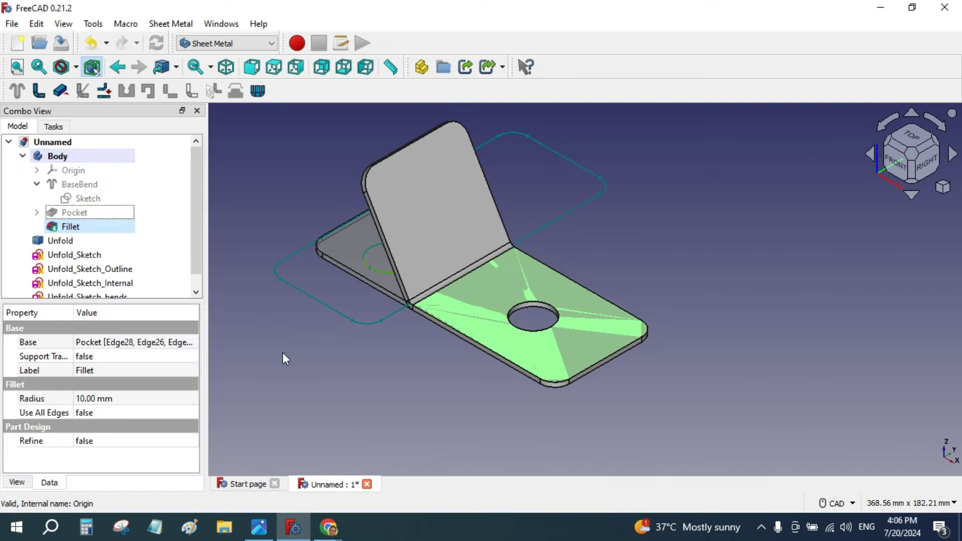
click(91, 257)
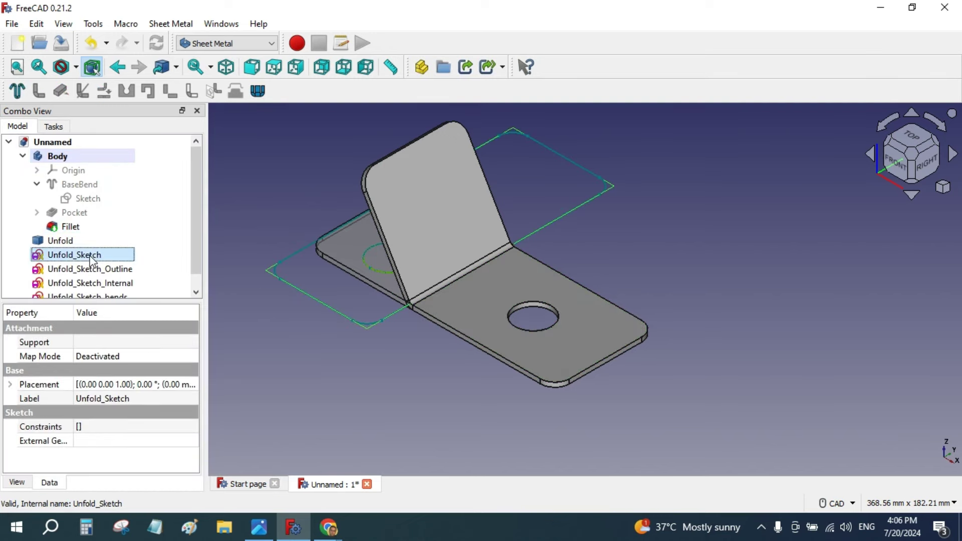
scroll(279, 293, down, 2)
click(60, 158)
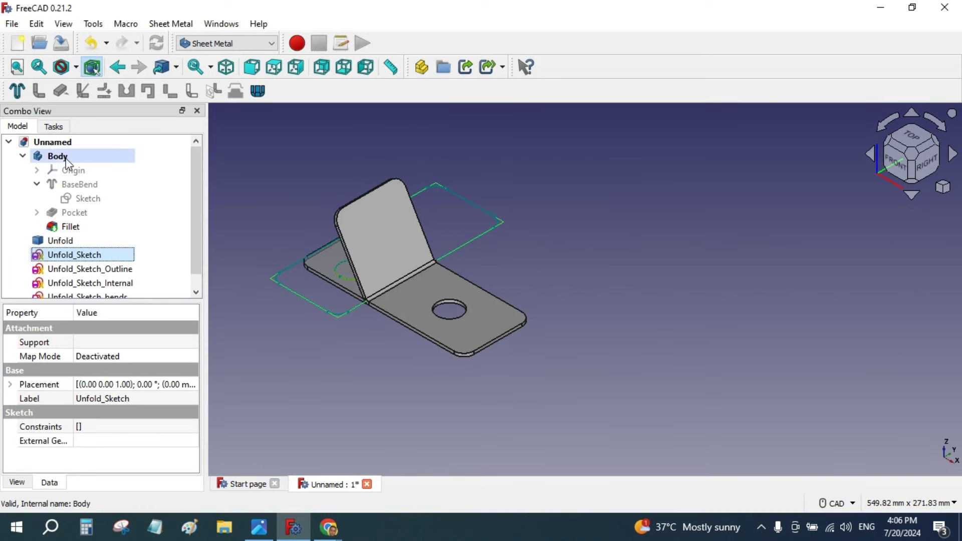
right_click(61, 159)
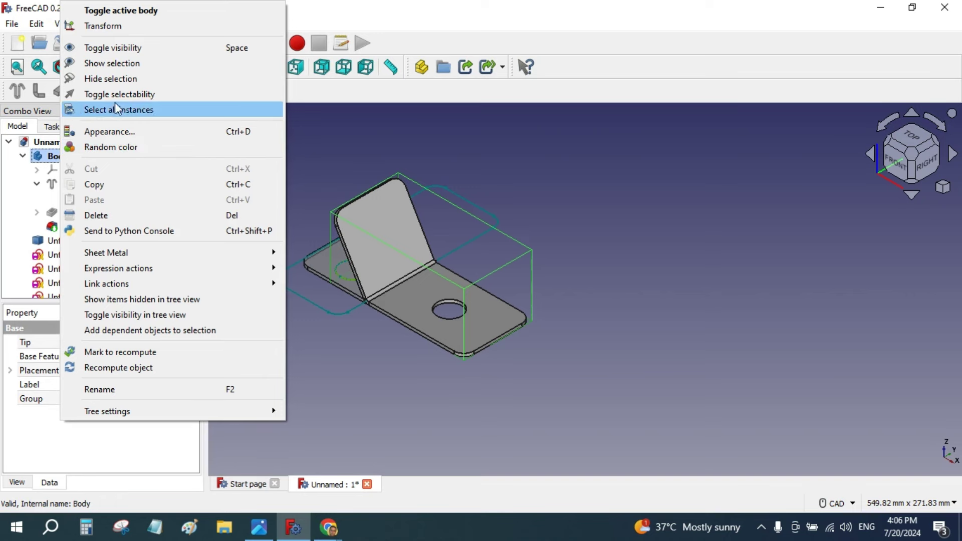
click(122, 78)
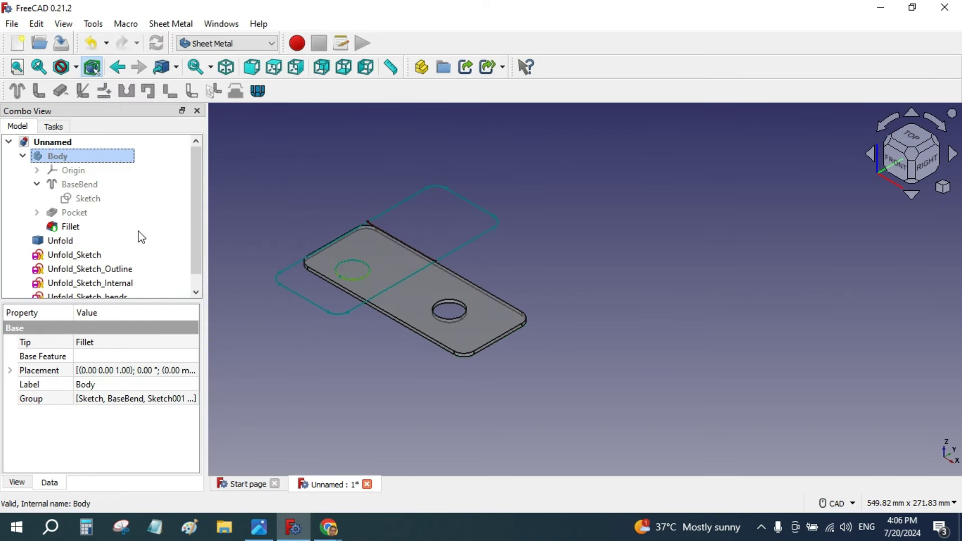
right_click(70, 228)
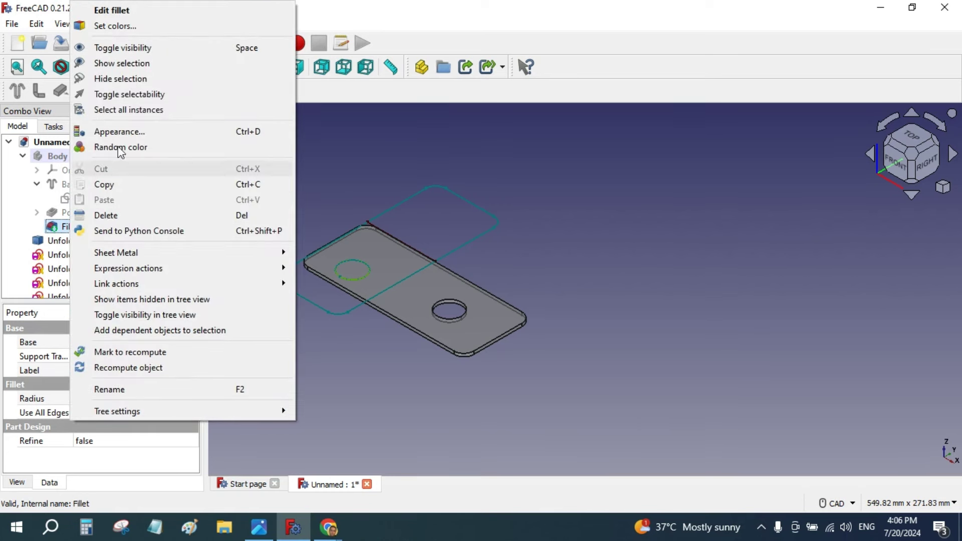
click(137, 76)
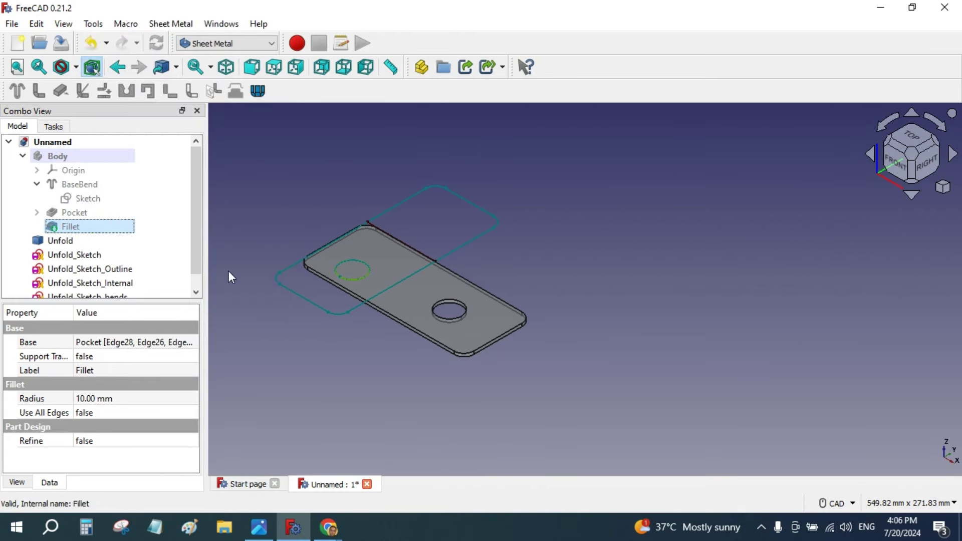
click(70, 245)
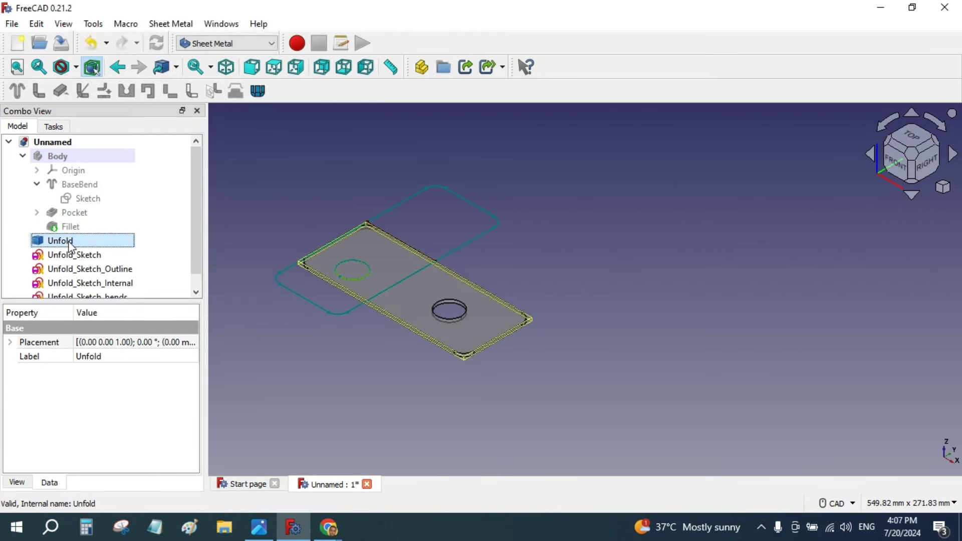
right_click(70, 246)
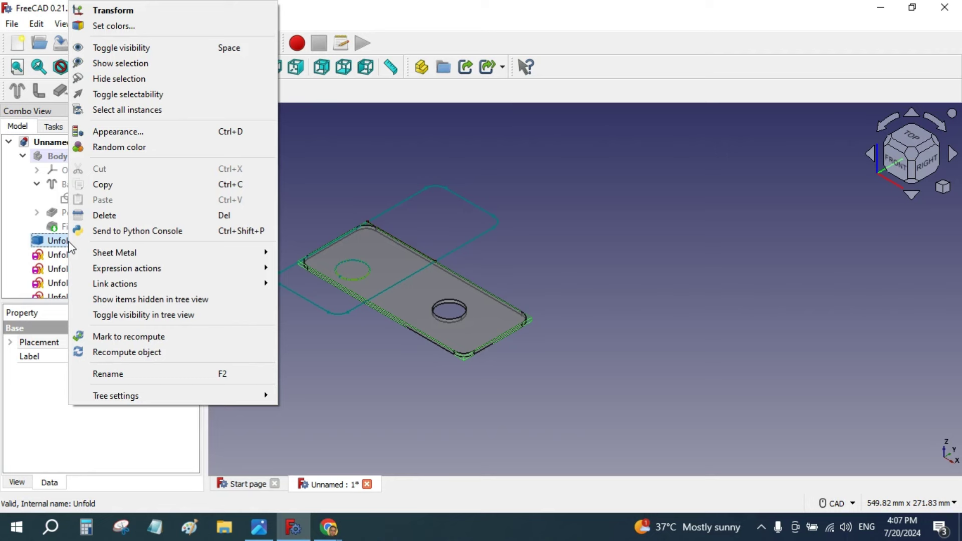
click(125, 78)
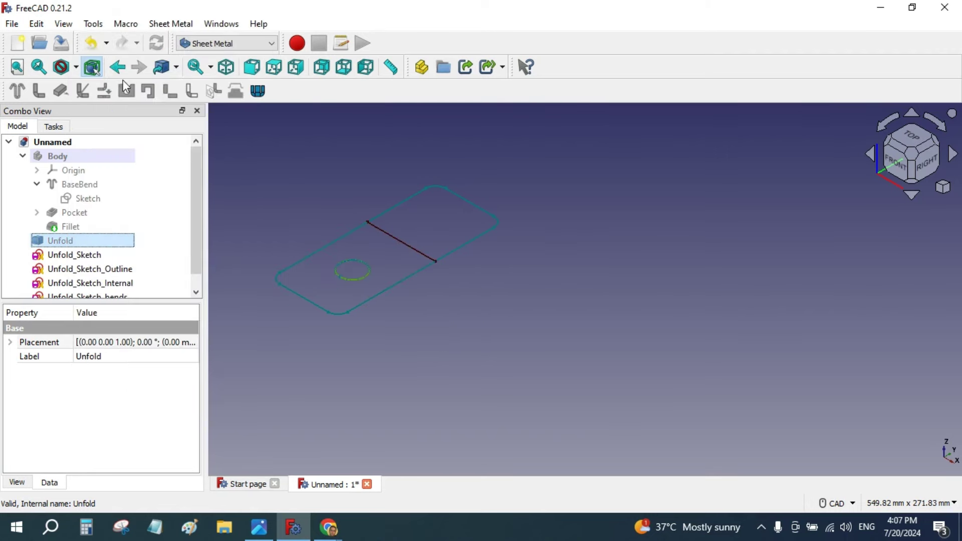
scroll(281, 241, up, 3)
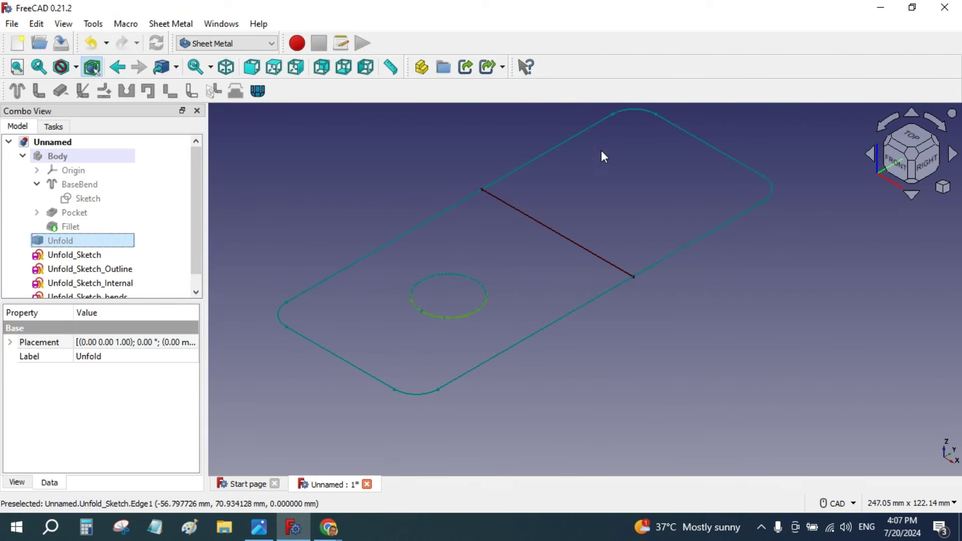
scroll(558, 206, down, 1)
scroll(557, 207, down, 2)
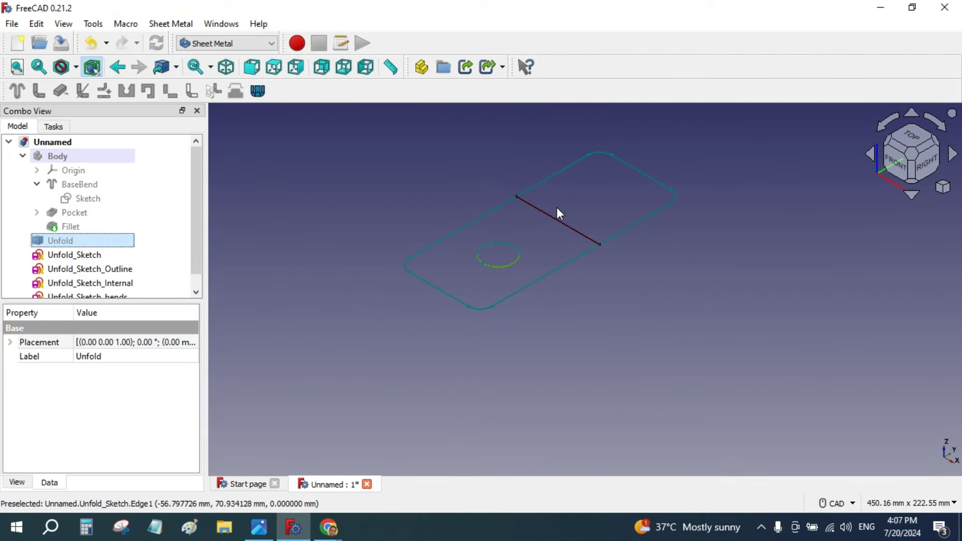
right_click(67, 241)
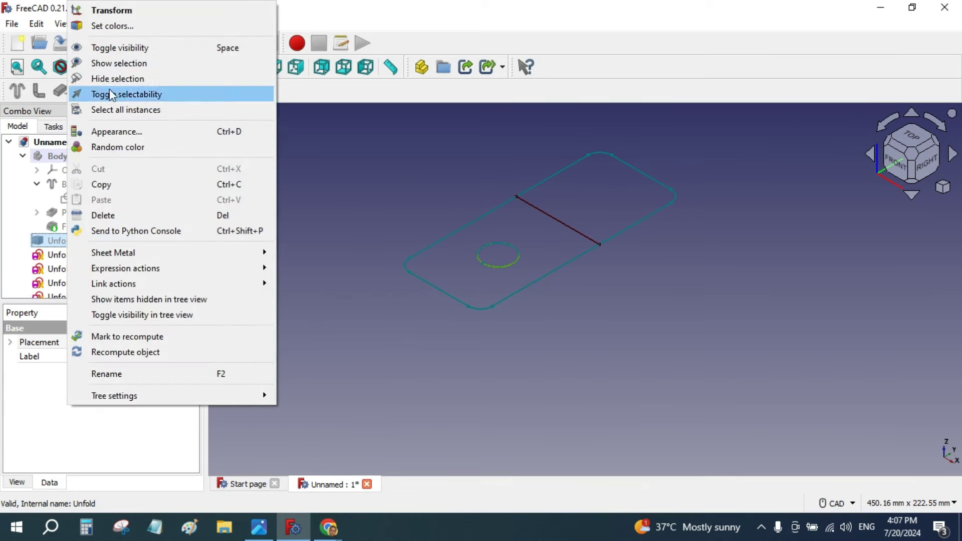
click(119, 63)
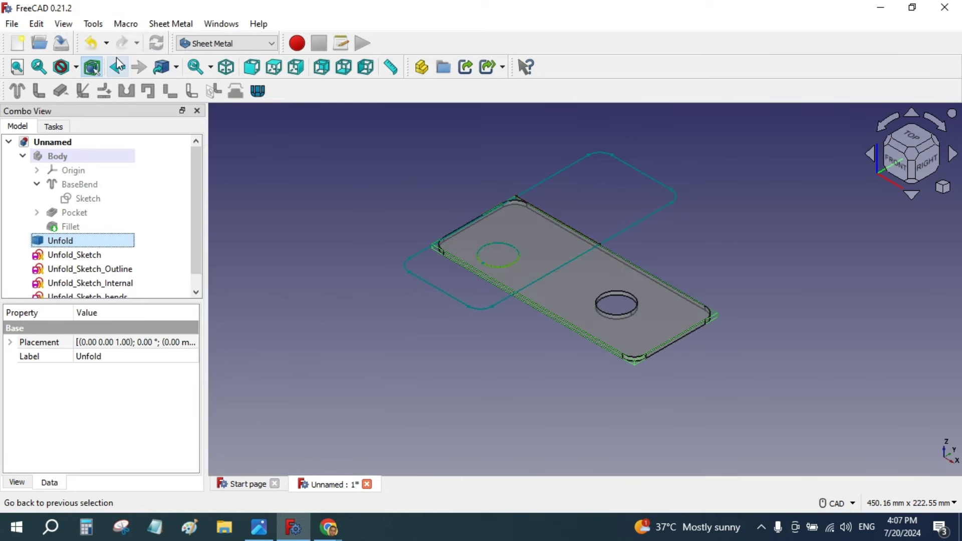
right_click(65, 157)
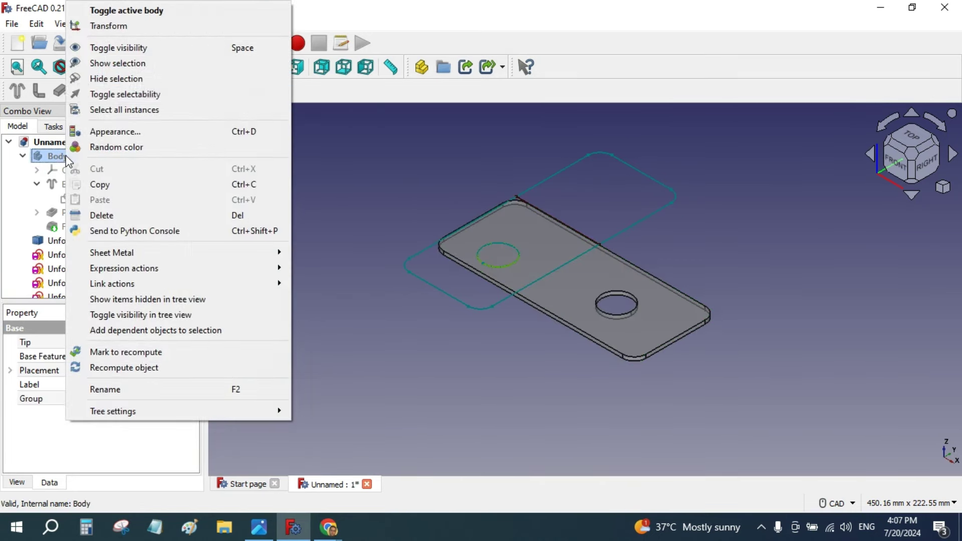
click(129, 66)
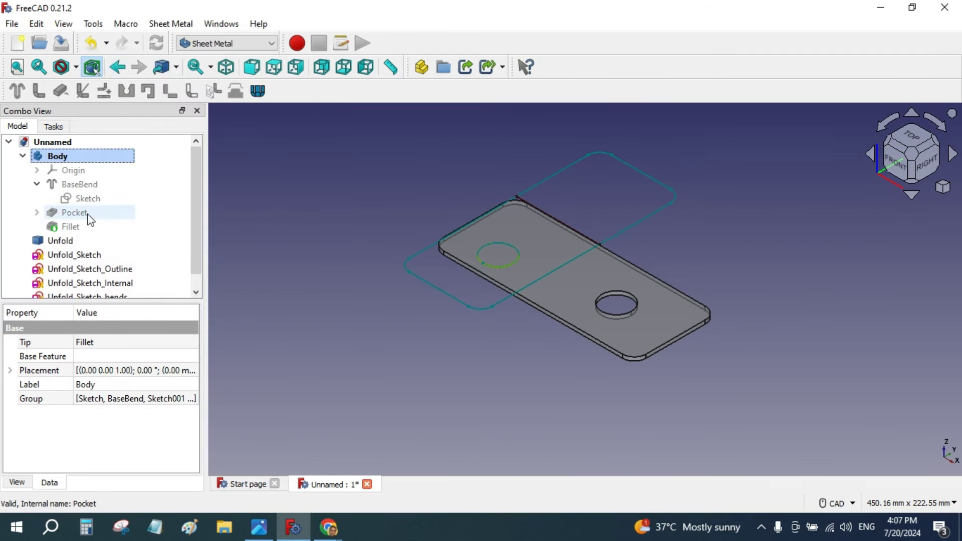
right_click(62, 231)
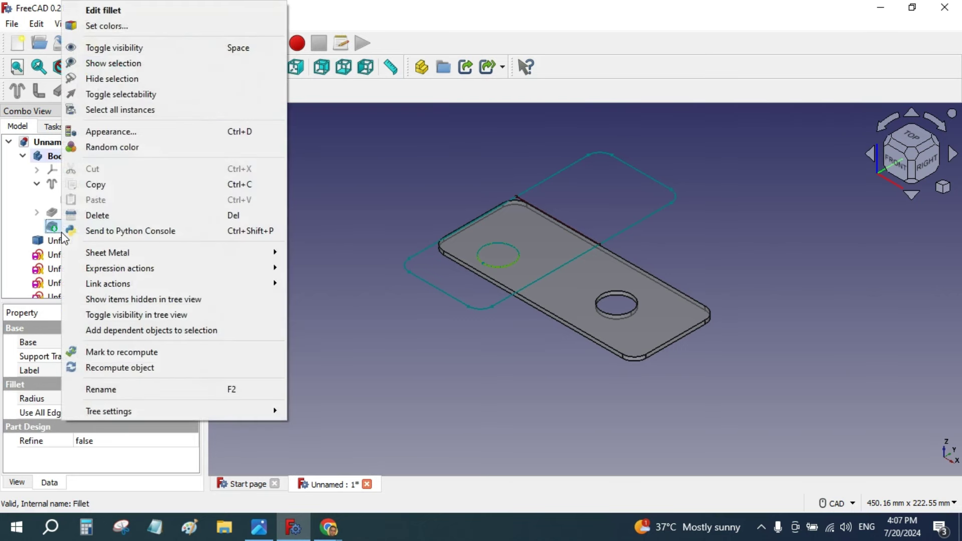
click(109, 66)
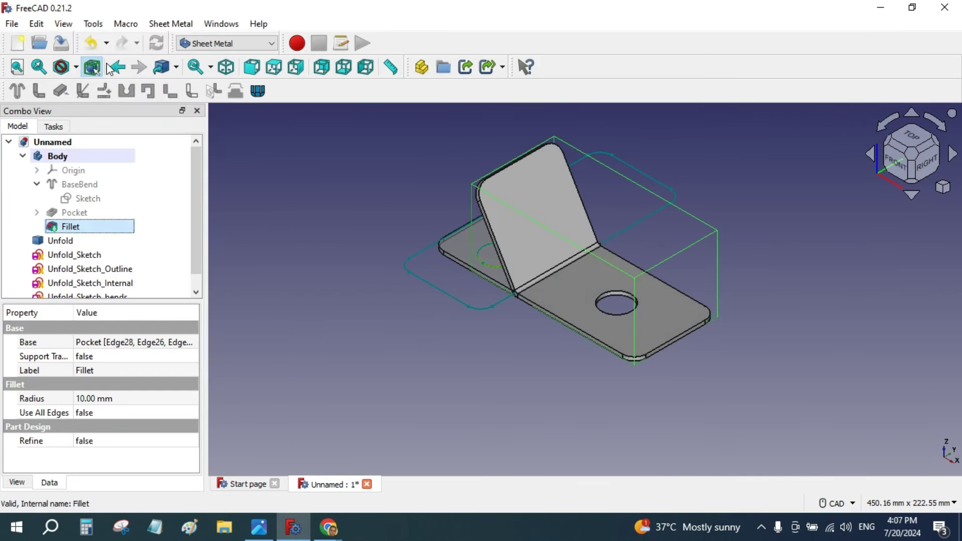
click(302, 229)
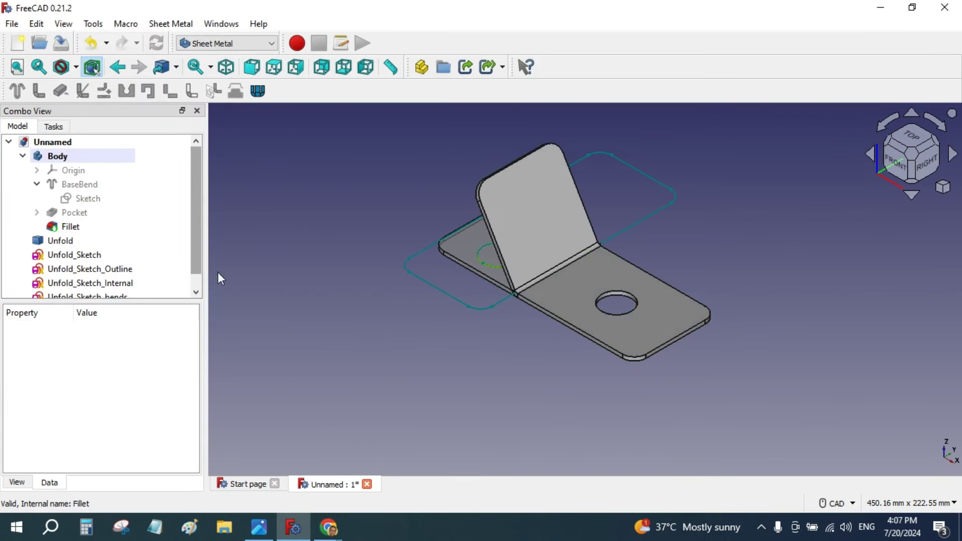
scroll(330, 284, down, 2)
scroll(329, 284, down, 1)
scroll(311, 243, up, 3)
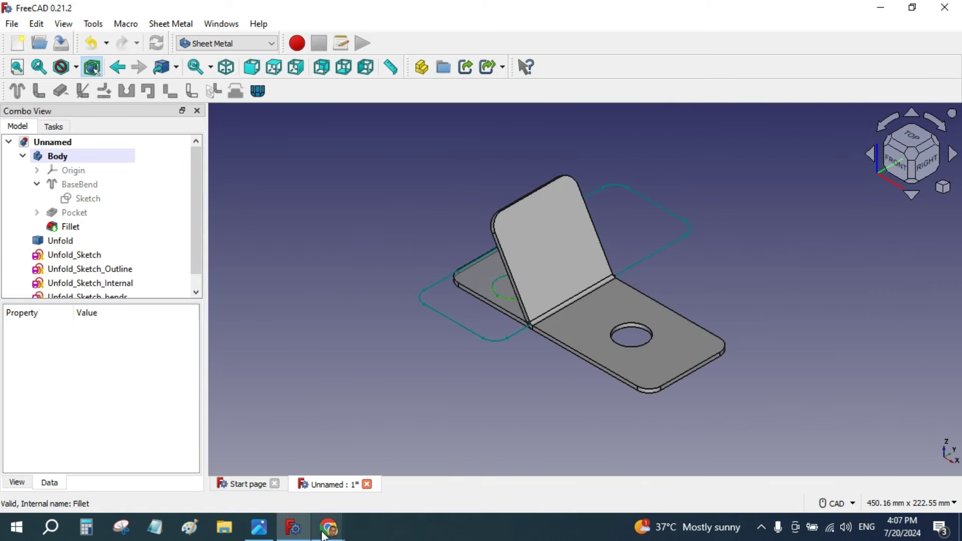
mouse_move(328, 527)
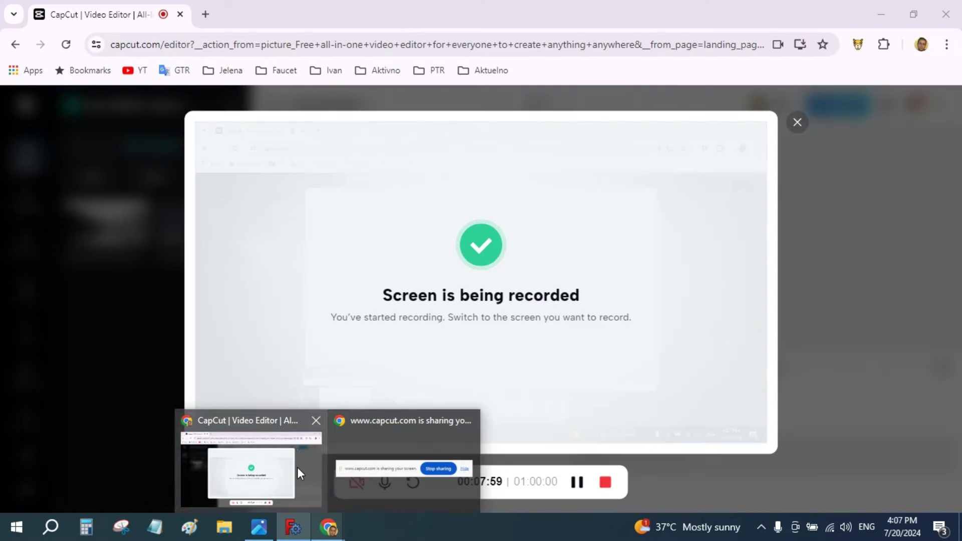
Bring the CapCut browser window with the running recording to the front.
click(296, 473)
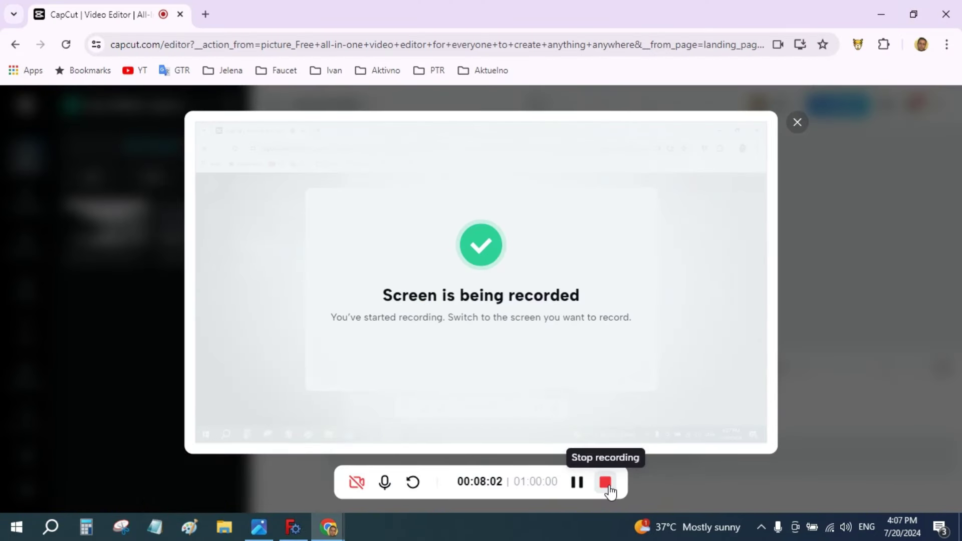